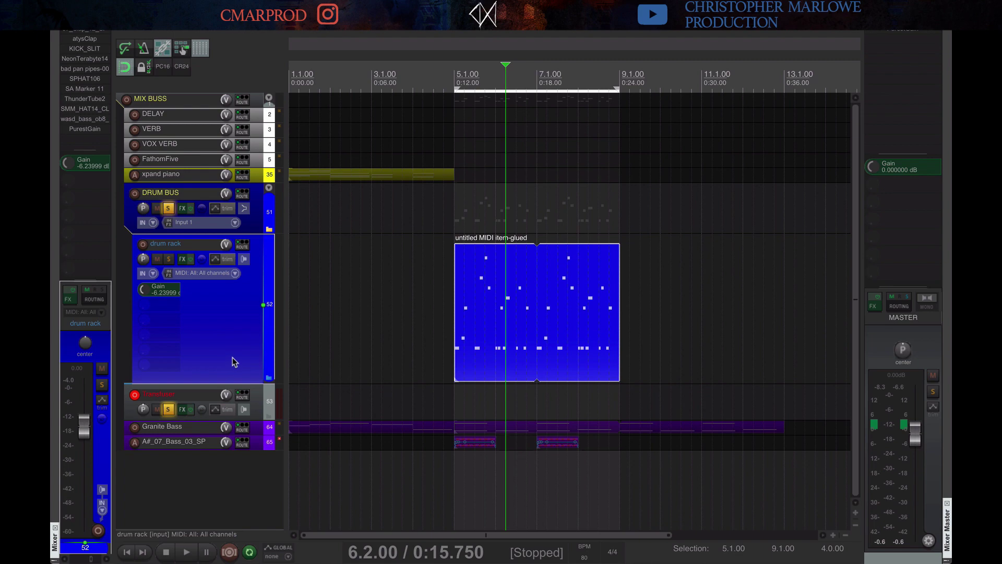
Open the Transfuser instrument on track 53 and audition its Splash drum pad
{"action": "left_click", "coordinate": [191, 394]}
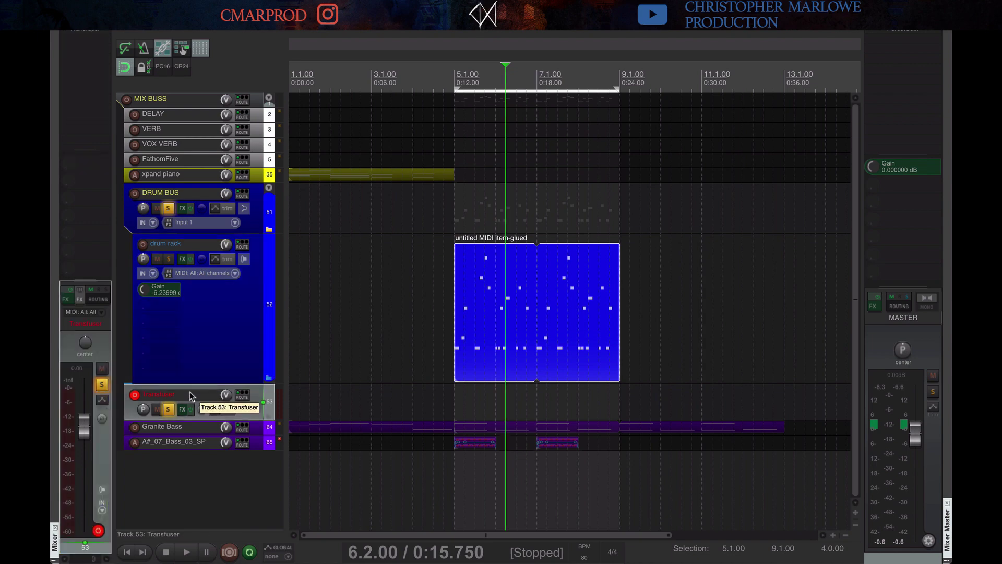
{"action": "left_click", "coordinate": [87, 35]}
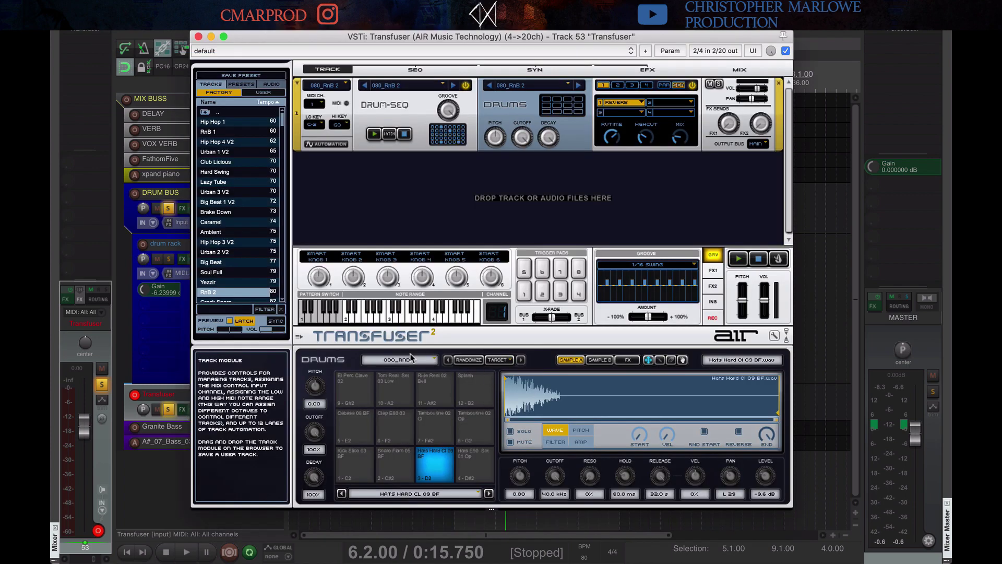
{"action": "left_click", "coordinate": [475, 389]}
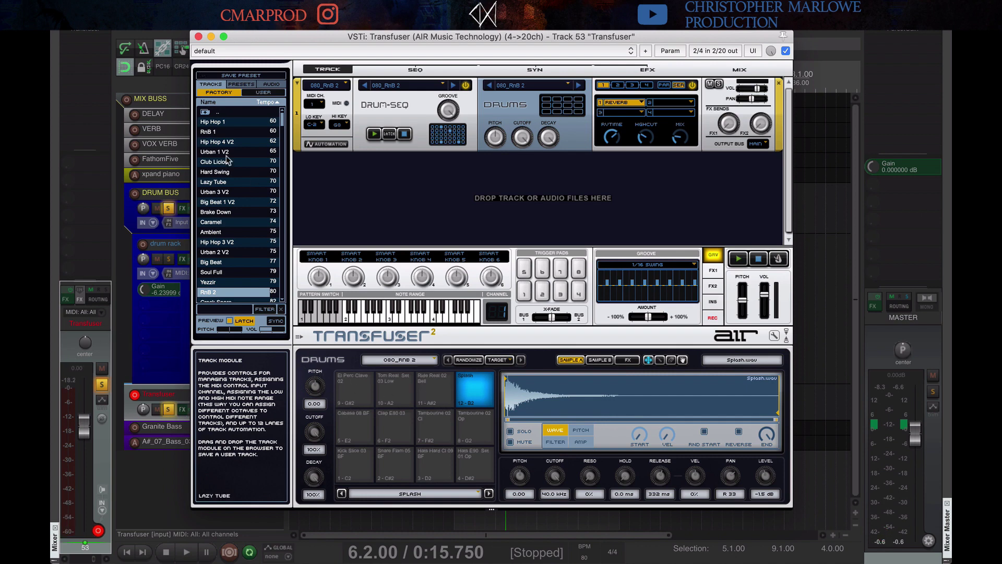
{"action": "scroll", "coordinate": [282, 121], "scroll_direction": "down", "scroll_amount": 3}
{"action": "scroll", "coordinate": [282, 121], "scroll_direction": "up", "scroll_amount": 3}
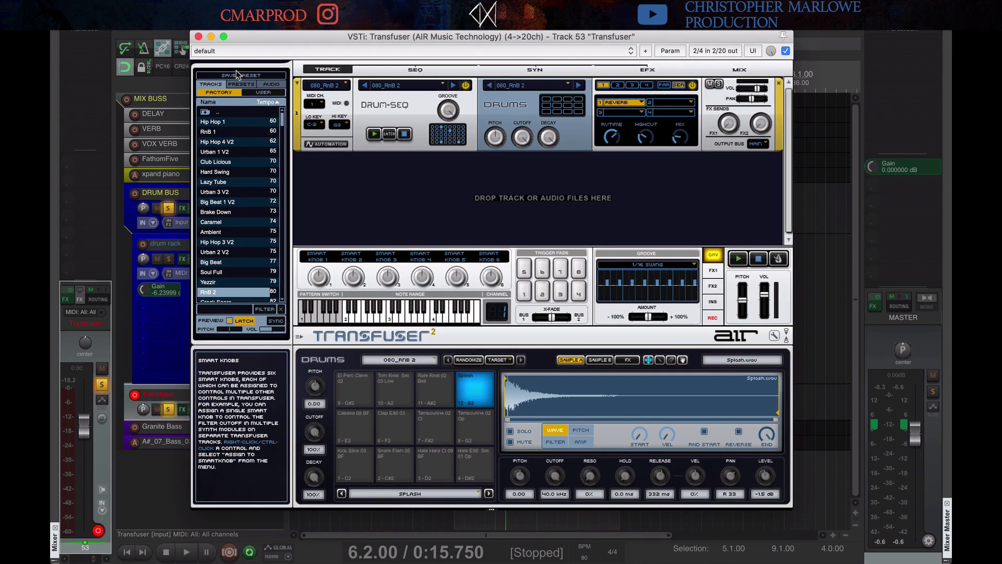
Insert ReaSamplOmatic5000 on the Transfuser track by filtering for 'reasam', then close its window
{"action": "left_click", "coordinate": [198, 36]}
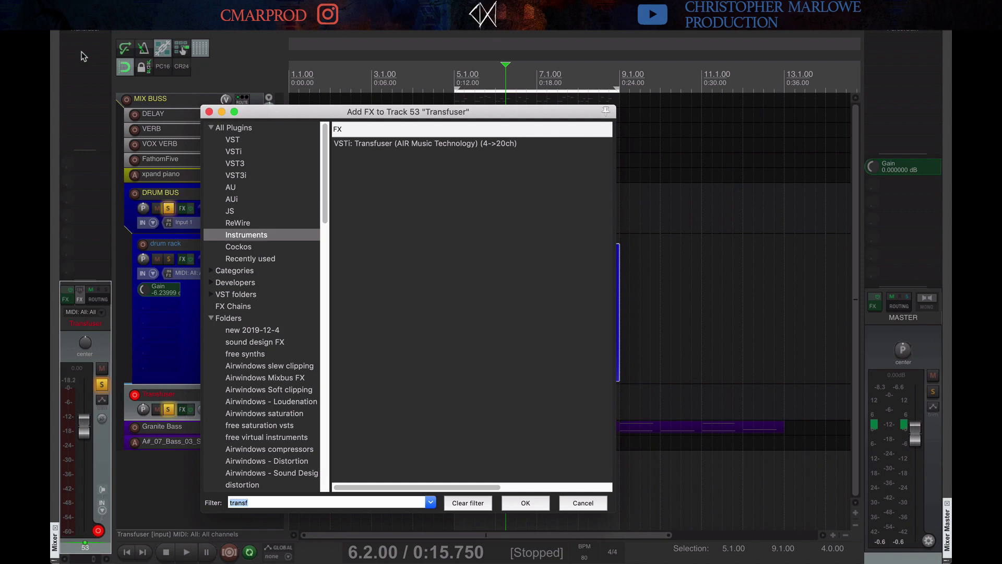
{"action": "type", "text": "reasam"}
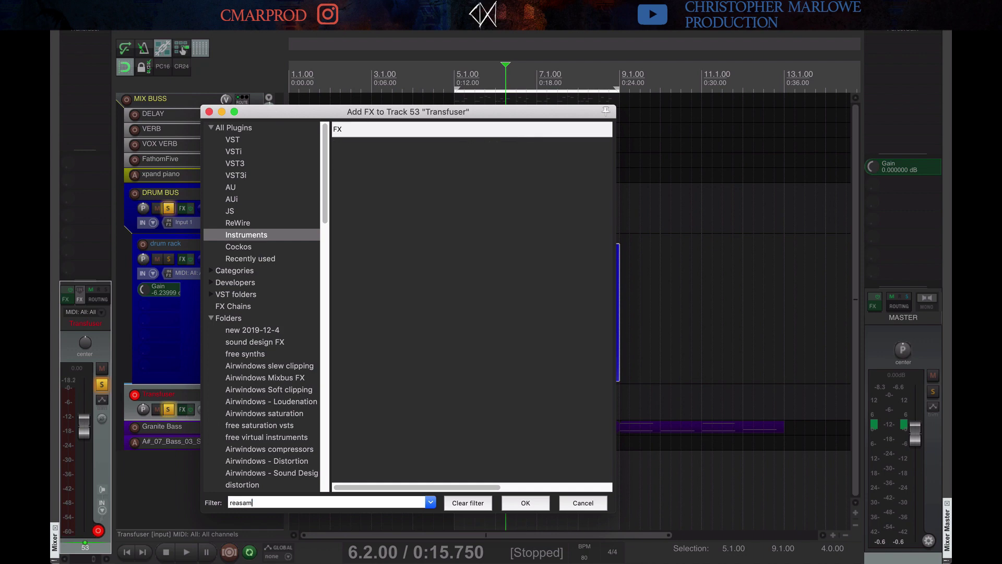
{"action": "key", "text": "Return"}
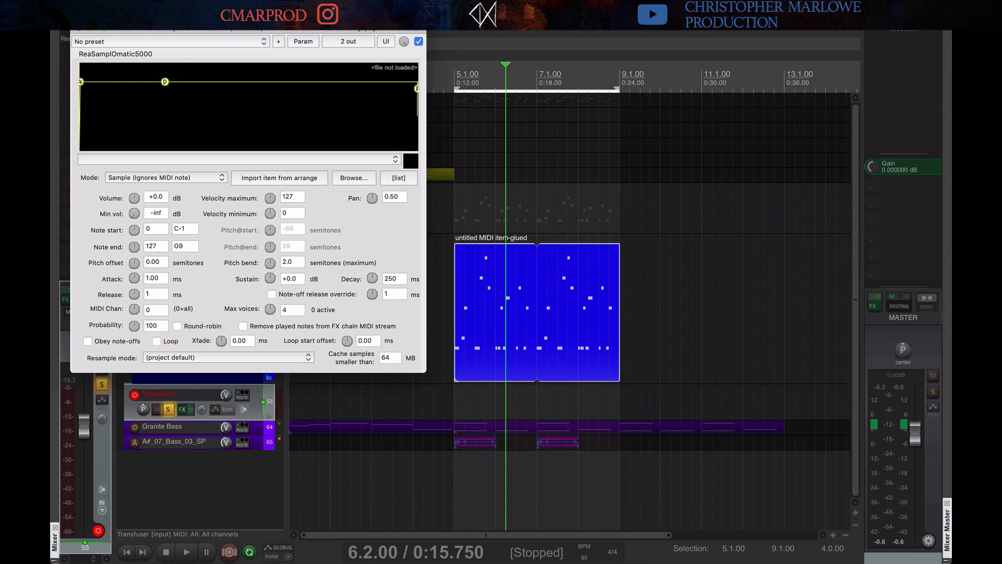
{"action": "left_click_drag", "start_coordinate": [241, 26], "coordinate": [467, 128]}
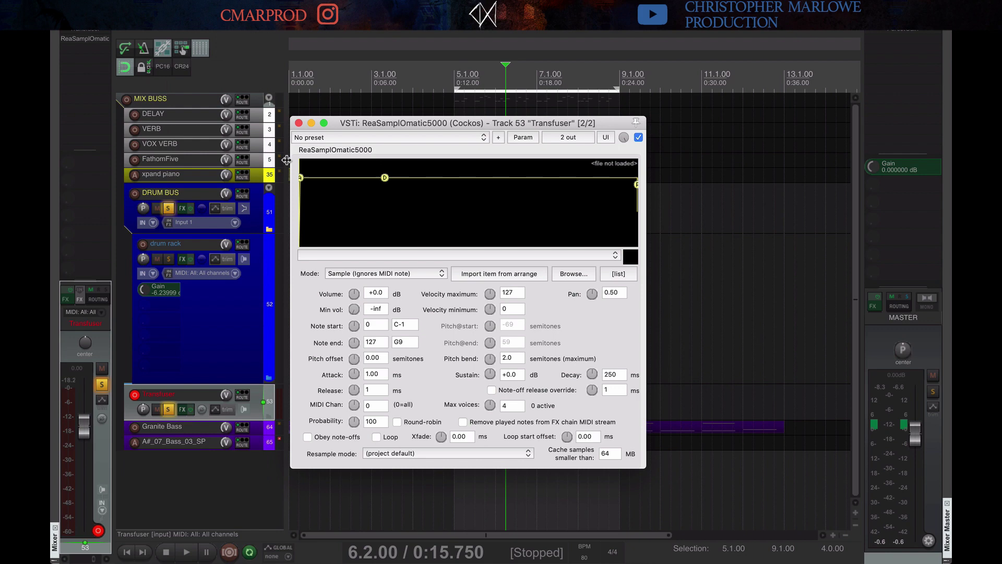
{"action": "left_click", "coordinate": [298, 123]}
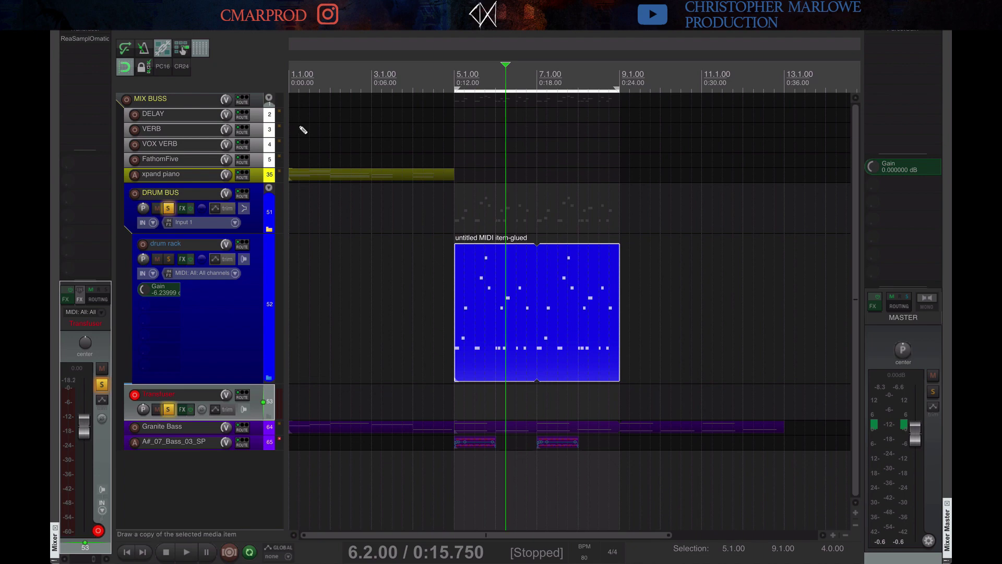
Launch MPL RS5k manager v2.120 for the drum rack track and move its window lower
{"action": "left_click", "coordinate": [205, 321]}
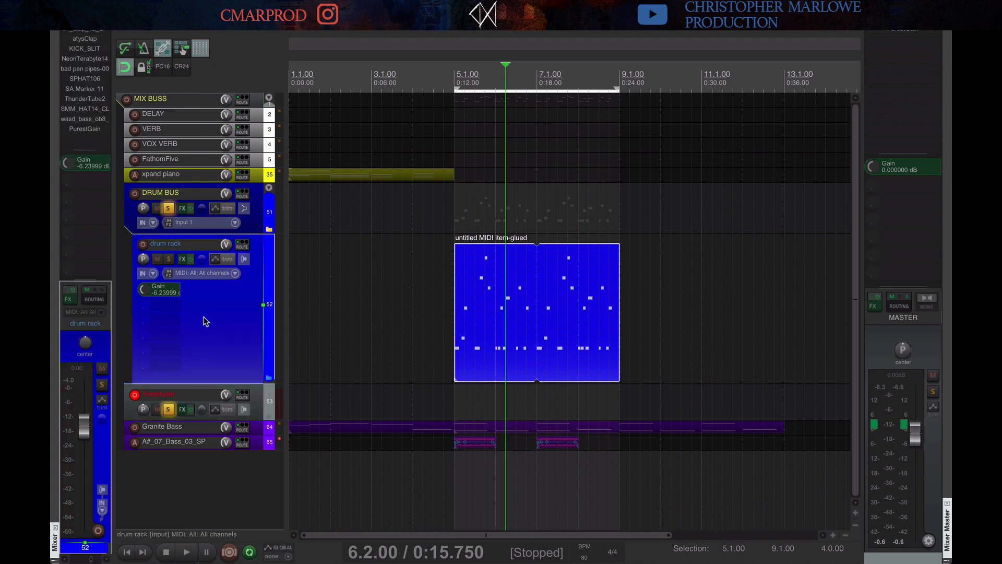
{"action": "key", "text": "r"}
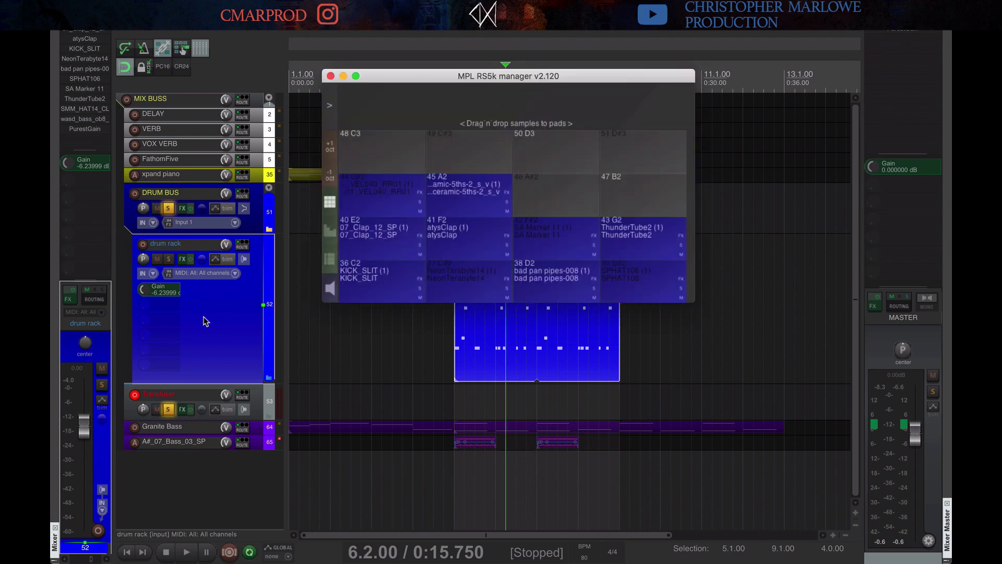
{"action": "left_click_drag", "start_coordinate": [411, 76], "coordinate": [369, 131]}
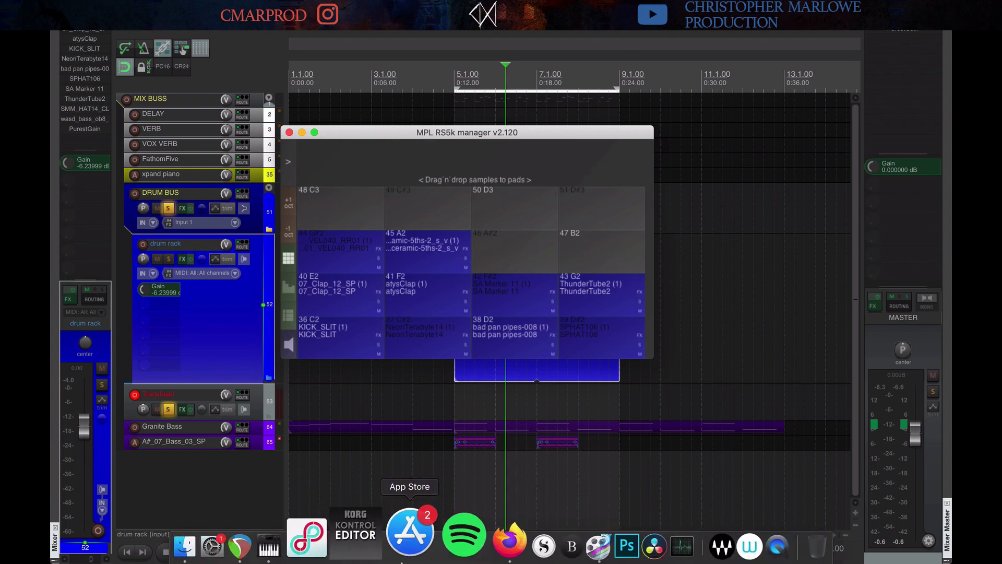
Browse MPL's scripts forum thread and reapack.com in Firefox, then return to REAPER
{"action": "left_click", "coordinate": [454, 561]}
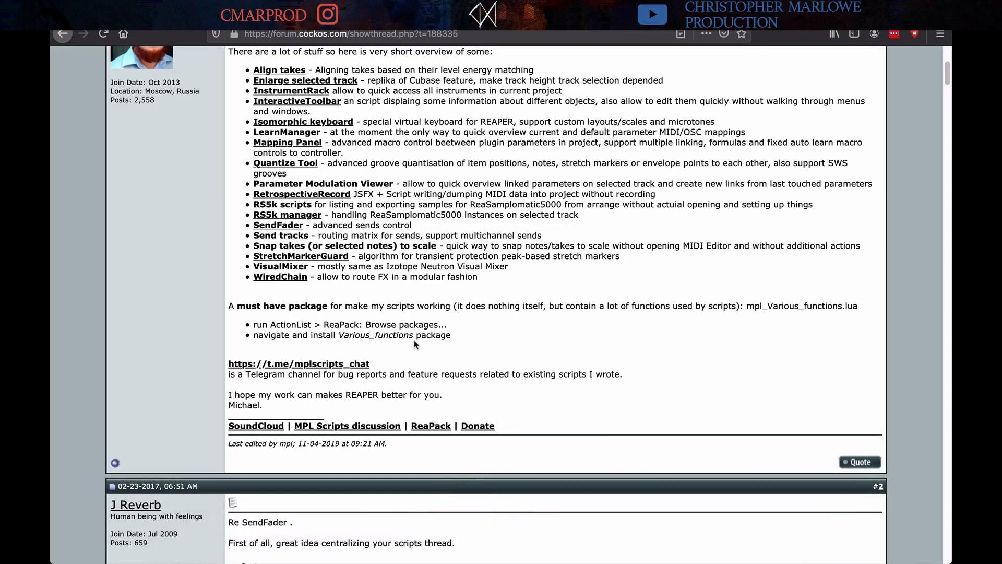
{"action": "scroll", "coordinate": [416, 345], "scroll_direction": "up", "scroll_amount": 3}
{"action": "scroll", "coordinate": [416, 344], "scroll_direction": "up", "scroll_amount": 2}
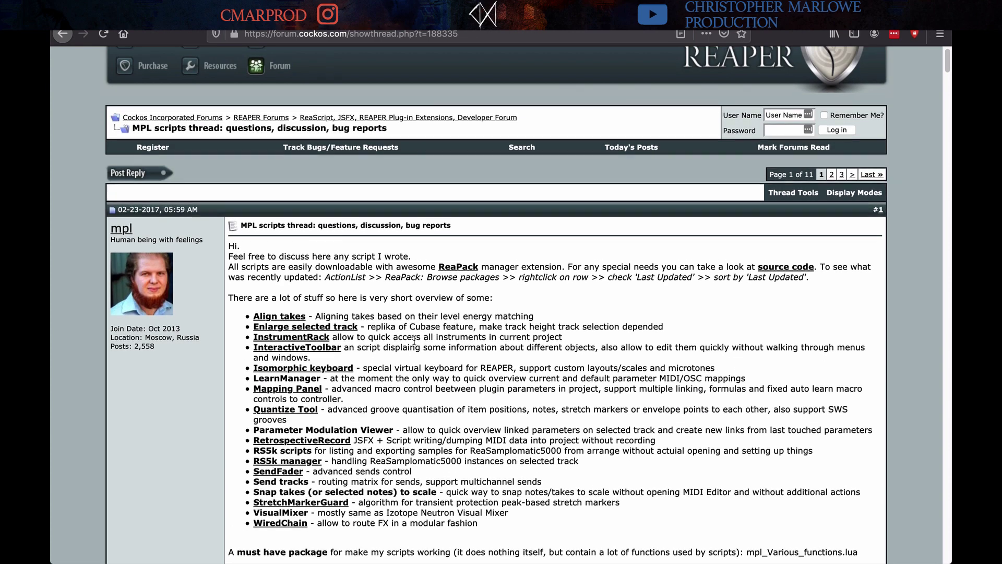
{"action": "scroll", "coordinate": [357, 352], "scroll_direction": "down", "scroll_amount": 1}
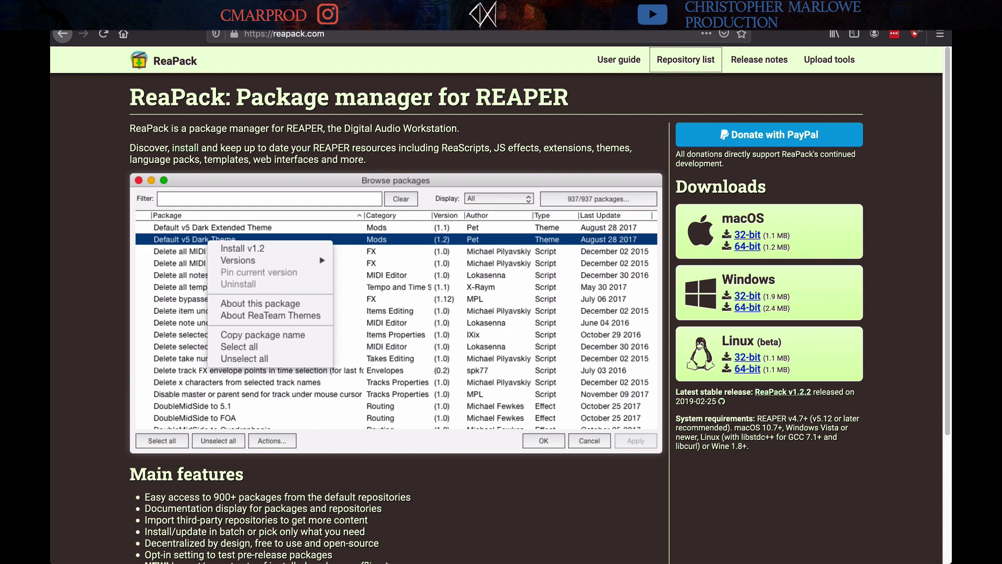
{"action": "left_click", "coordinate": [300, 553]}
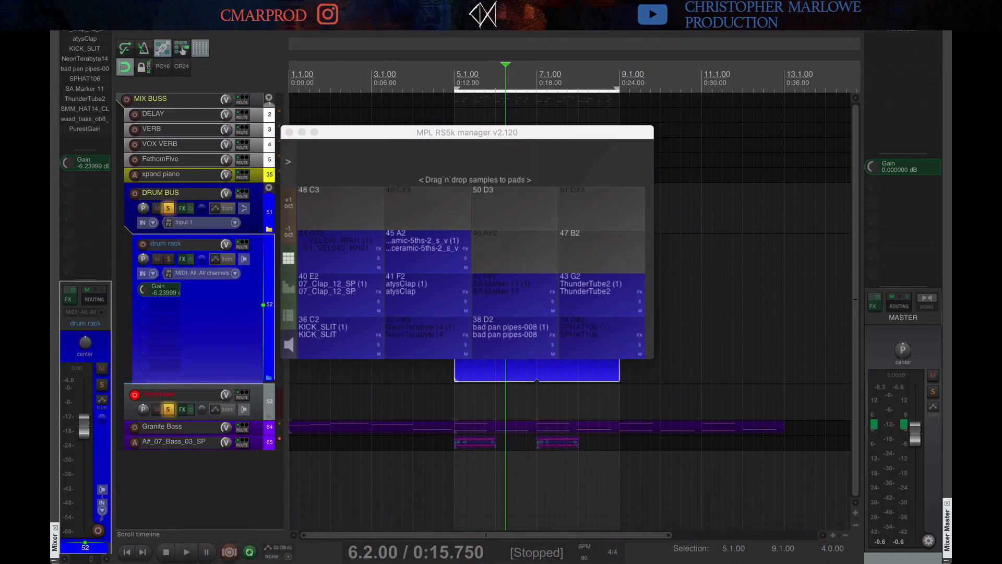
{"action": "left_click", "coordinate": [417, 21]}
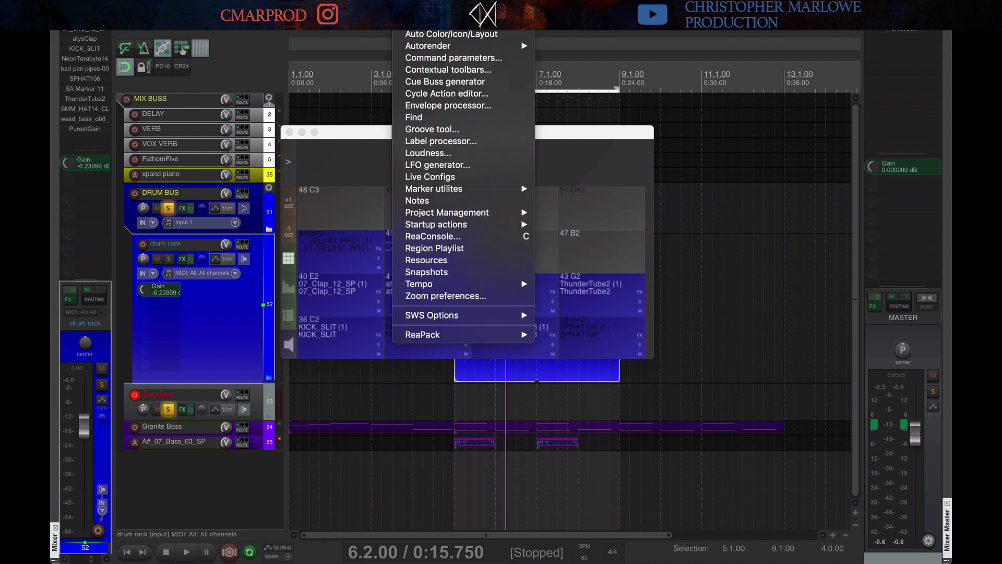
{"action": "mouse_move", "coordinate": [496, 337]}
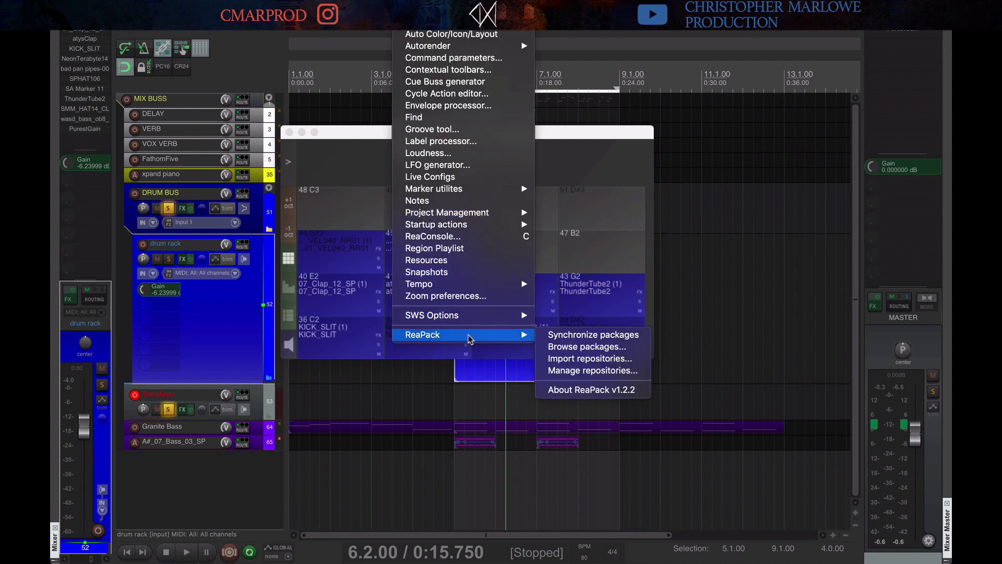
{"action": "left_click", "coordinate": [593, 349]}
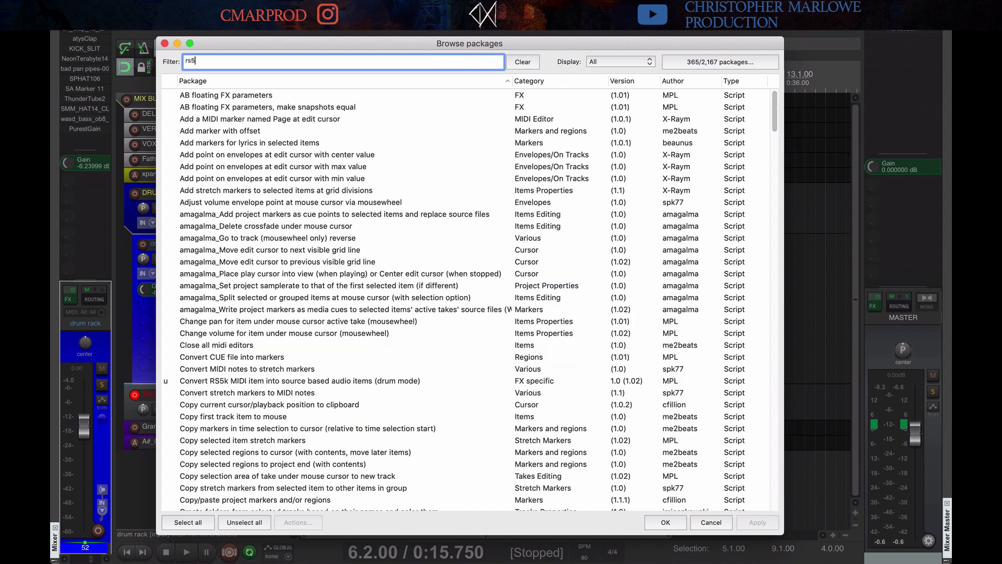
{"action": "type", "text": "5k"}
{"action": "left_click", "coordinate": [193, 108]}
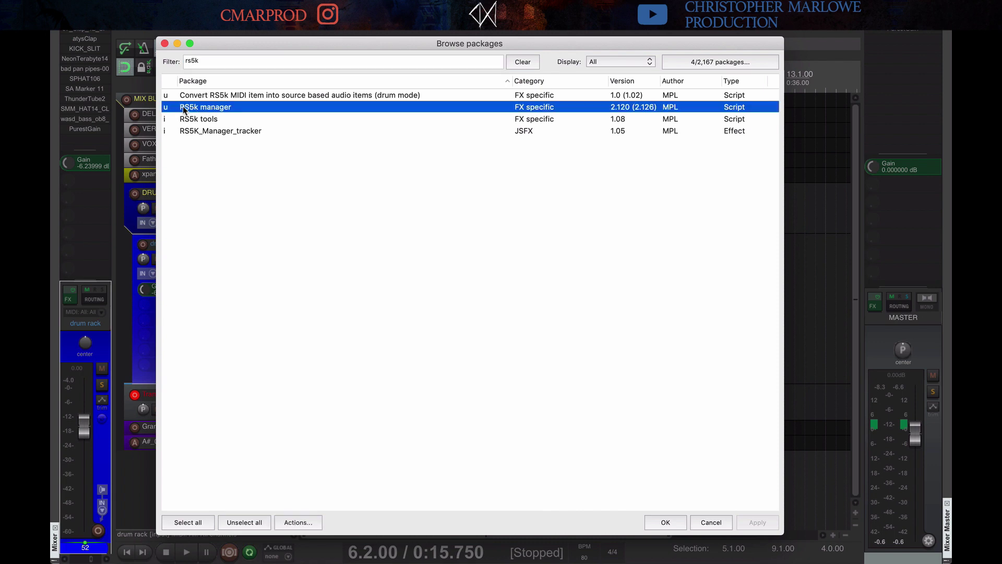
{"action": "right_click", "coordinate": [229, 108]}
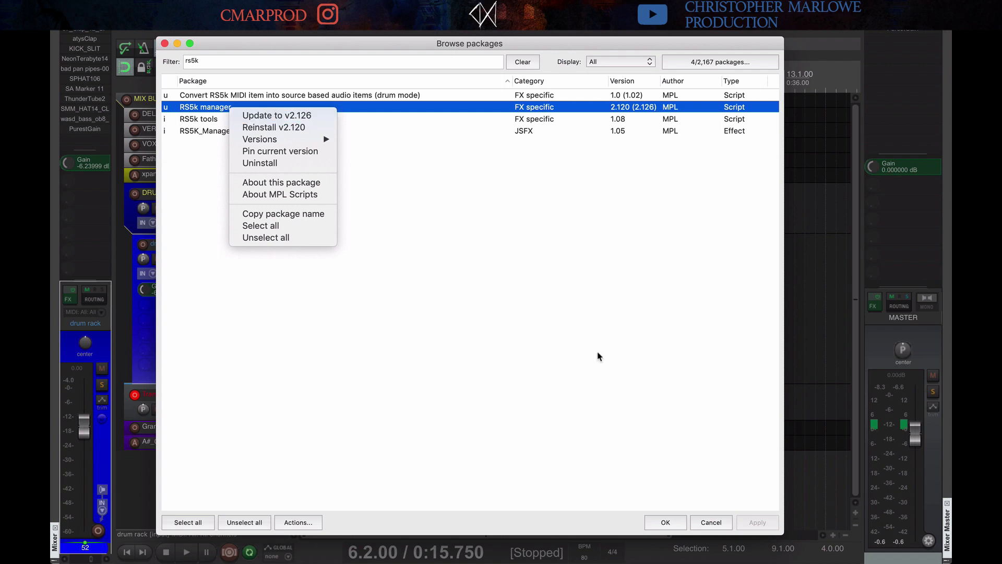
{"action": "key", "text": "Escape"}
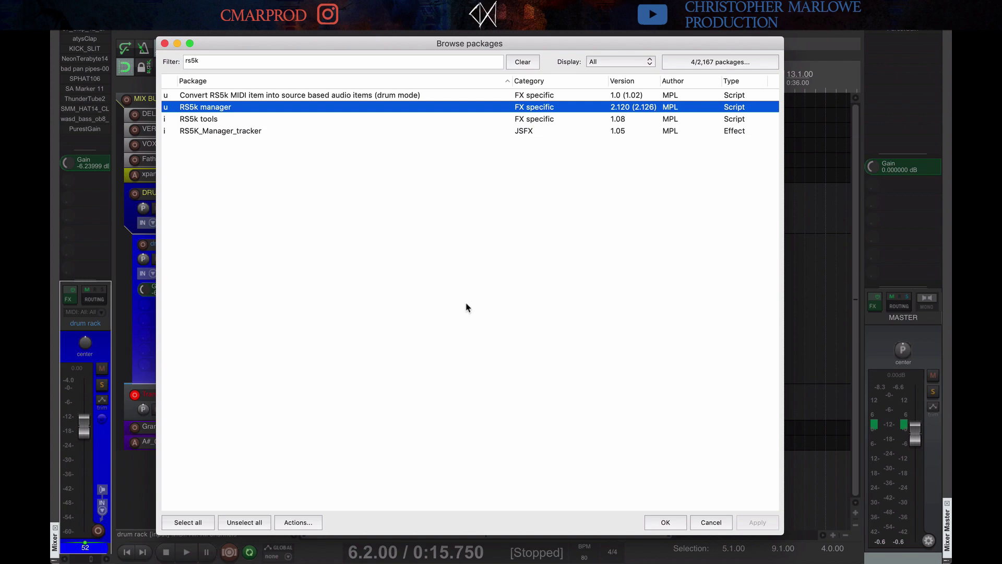
{"action": "left_click", "coordinate": [165, 43]}
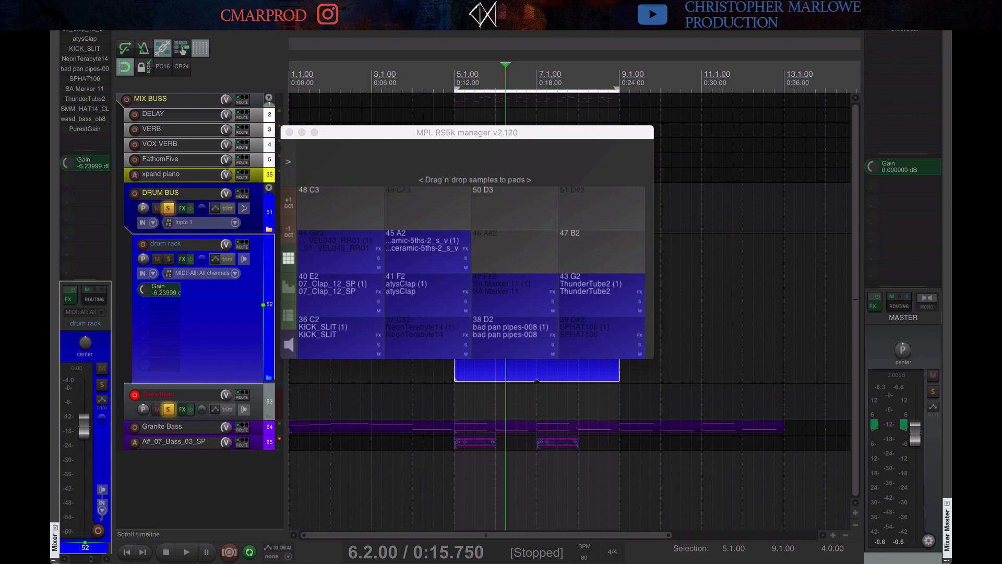
{"action": "left_click", "coordinate": [368, 24]}
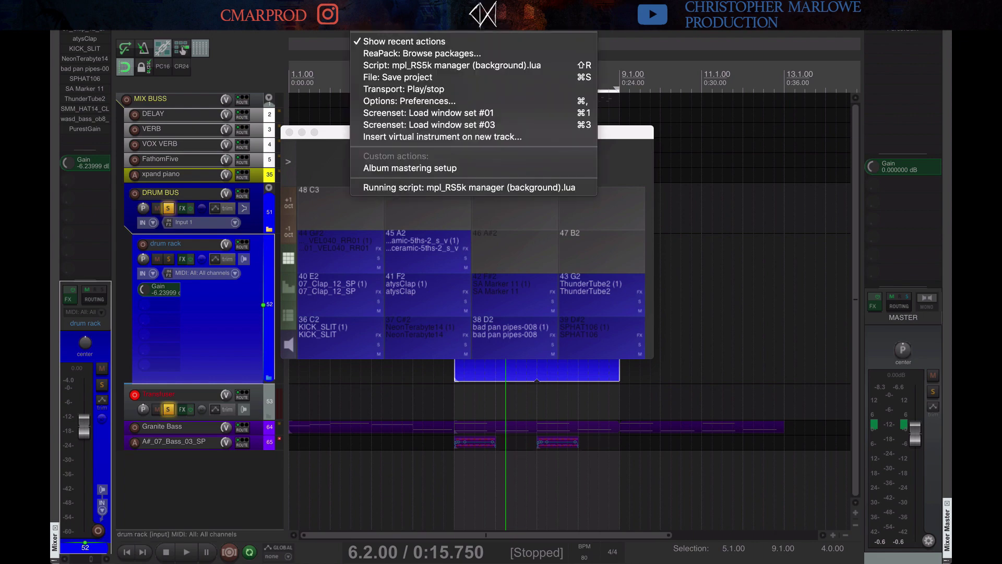
{"action": "left_click", "coordinate": [450, 33]}
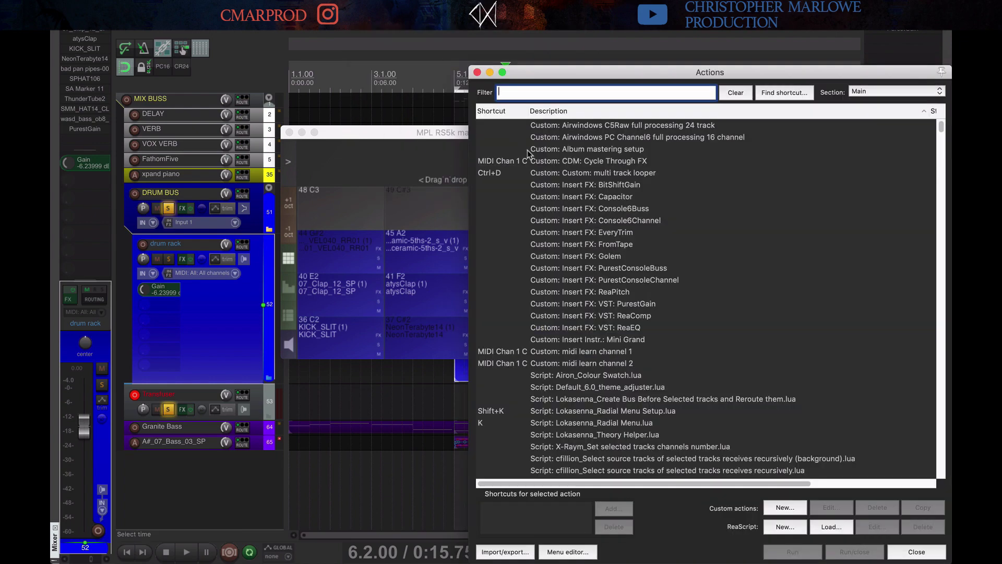
{"action": "left_click_drag", "start_coordinate": [559, 78], "coordinate": [490, 79]}
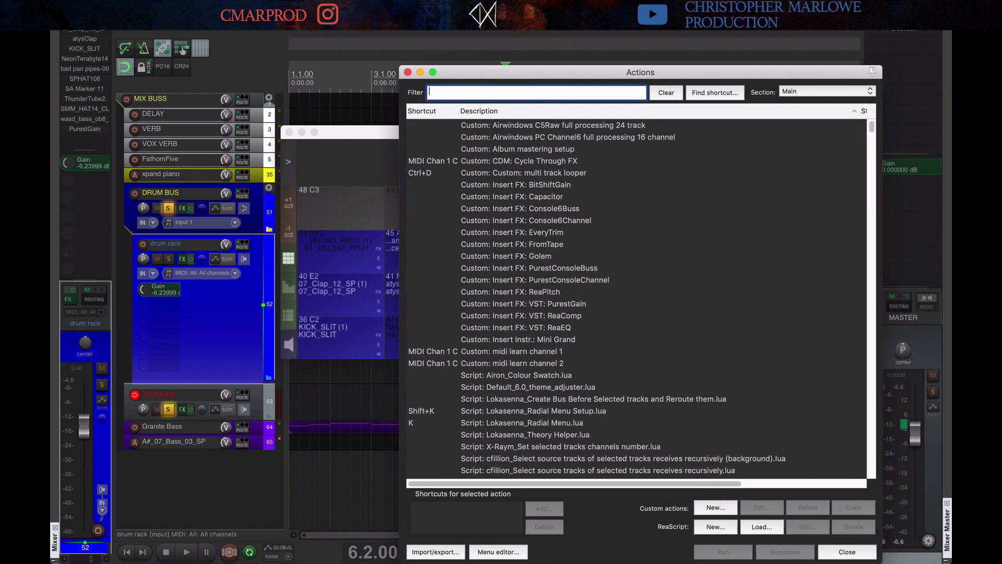
{"action": "type", "text": "rs5k"}
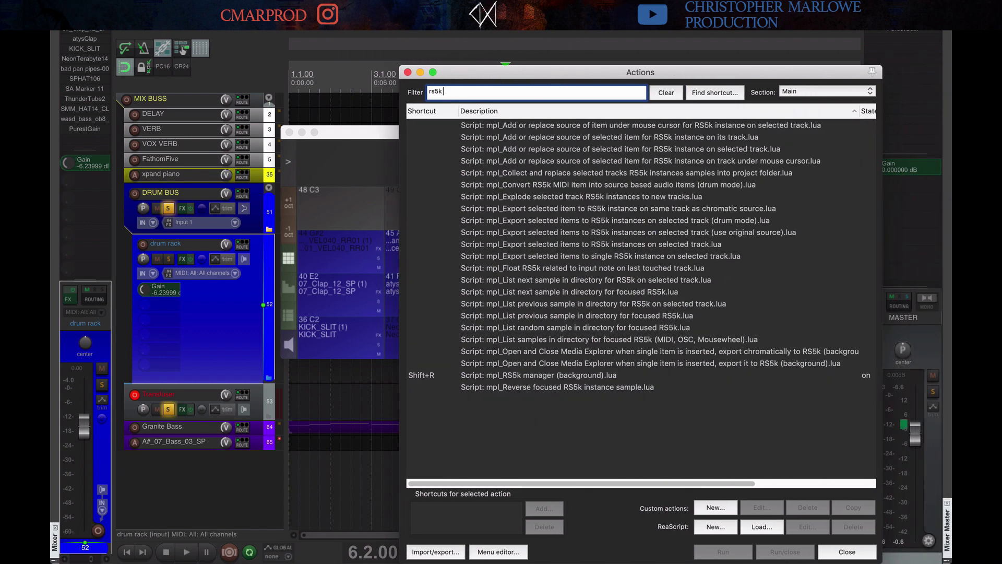
{"action": "type", "text": " manag"}
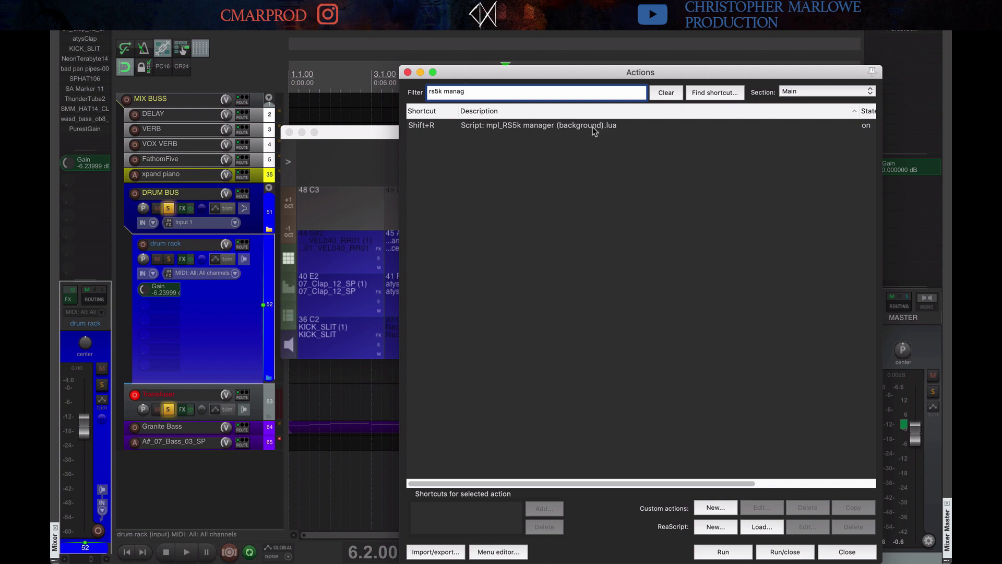
{"action": "left_click", "coordinate": [521, 127]}
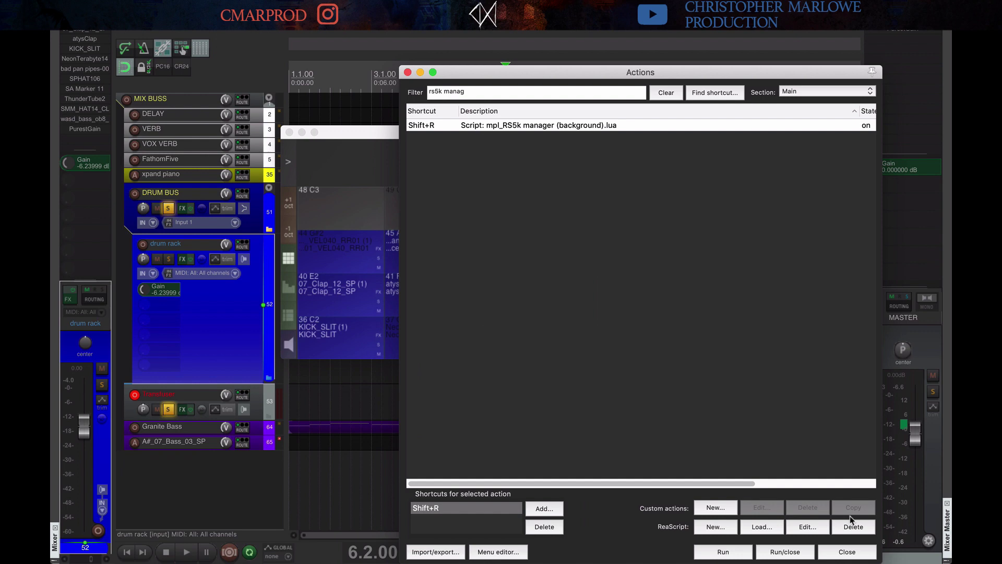
{"action": "left_click", "coordinate": [857, 555]}
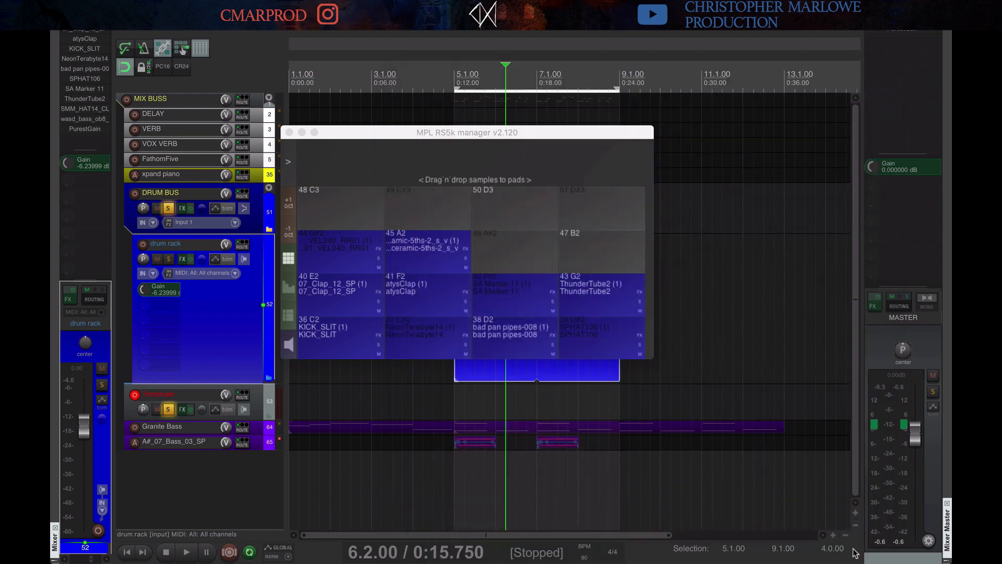
Close the actions list, then float and inspect the clap sampler on pad 40 E2
{"action": "left_click", "coordinate": [458, 132]}
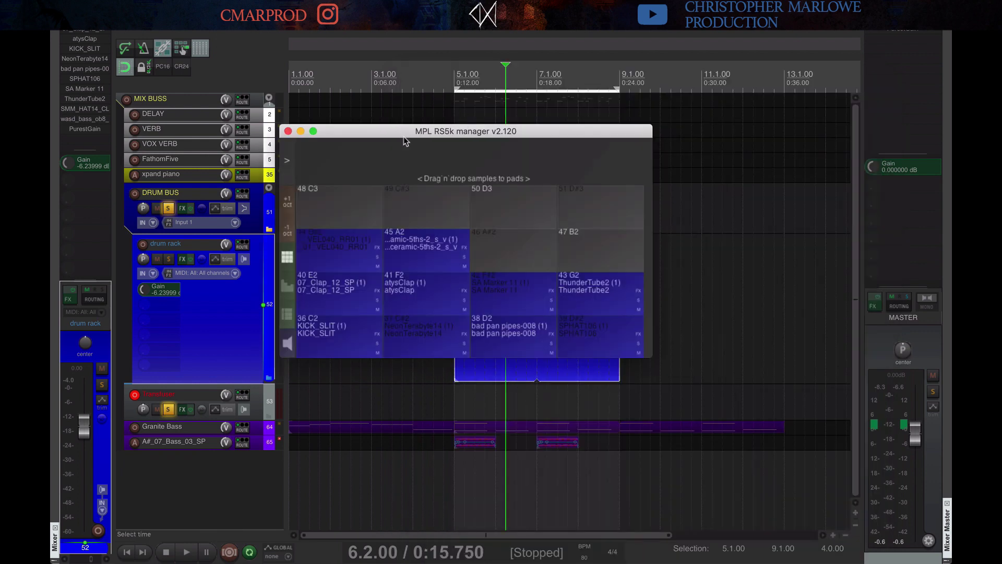
{"action": "left_click_drag", "start_coordinate": [469, 135], "coordinate": [497, 146]}
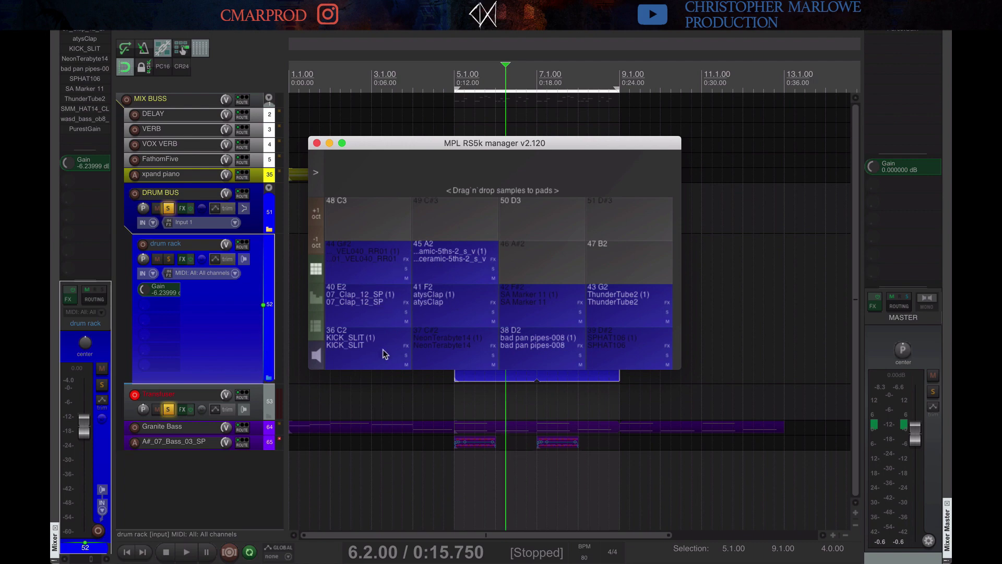
{"action": "right_click", "coordinate": [363, 310]}
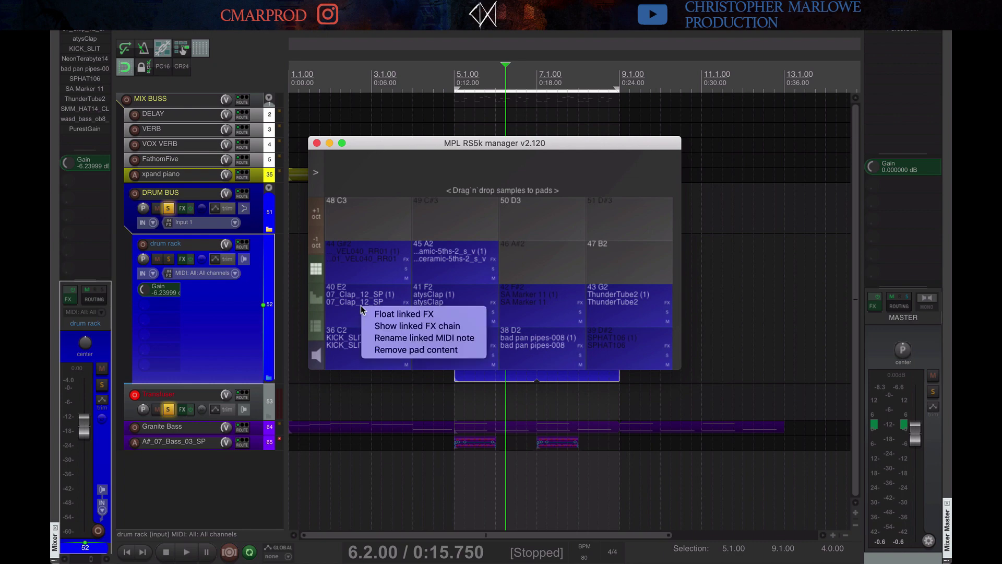
{"action": "left_click", "coordinate": [417, 315]}
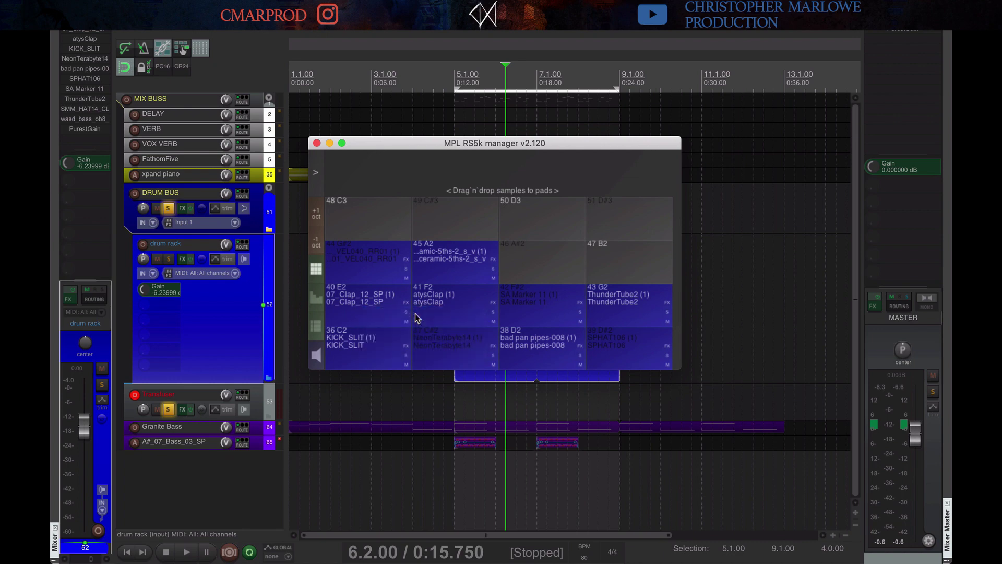
{"action": "left_click_drag", "start_coordinate": [230, 38], "coordinate": [529, 115]}
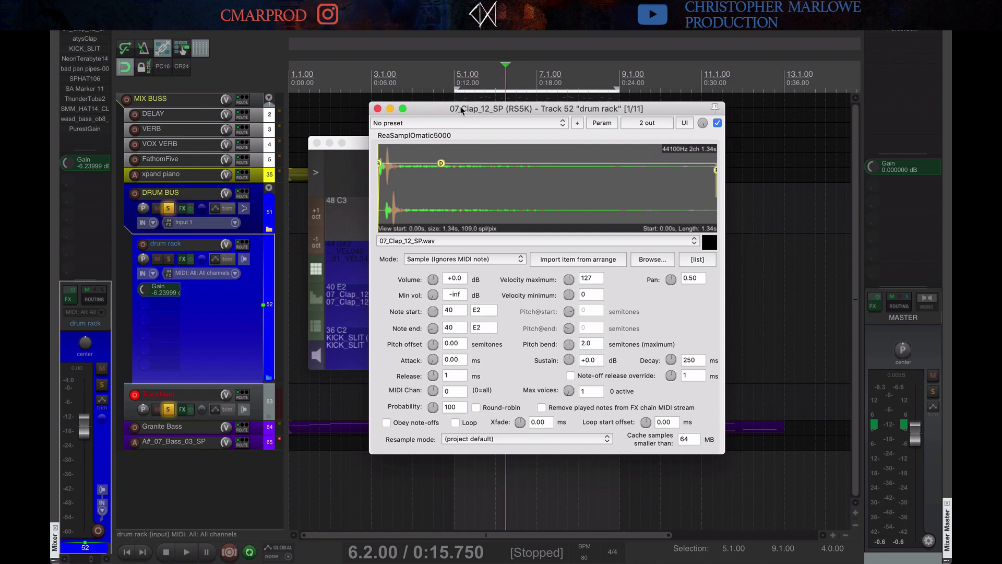
{"action": "left_click_drag", "start_coordinate": [461, 110], "coordinate": [456, 101]}
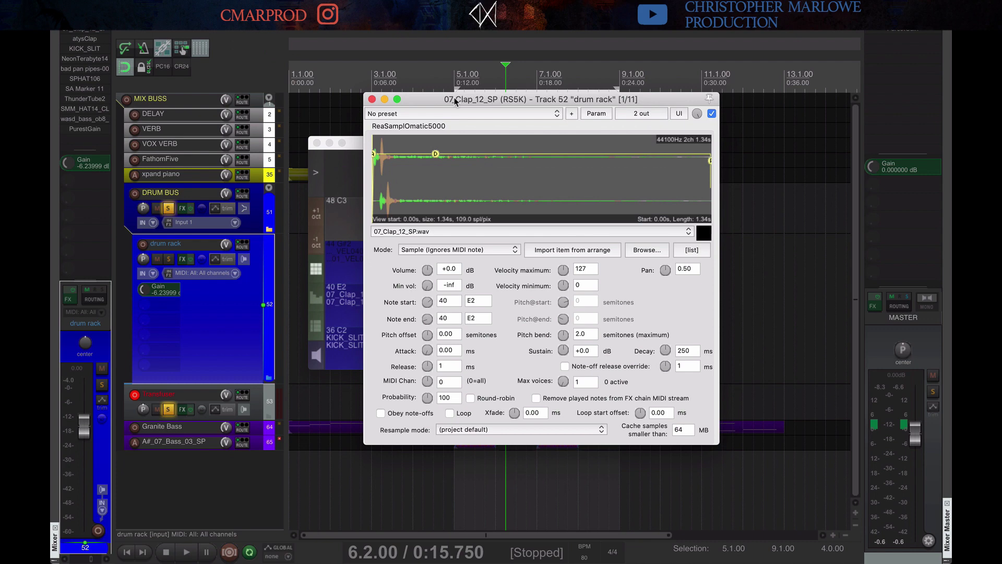
{"action": "left_click", "coordinate": [372, 101]}
Inspect the SA Marker 11 sampler from the FX list, then reposition the RS5k manager
{"action": "left_click", "coordinate": [382, 148]}
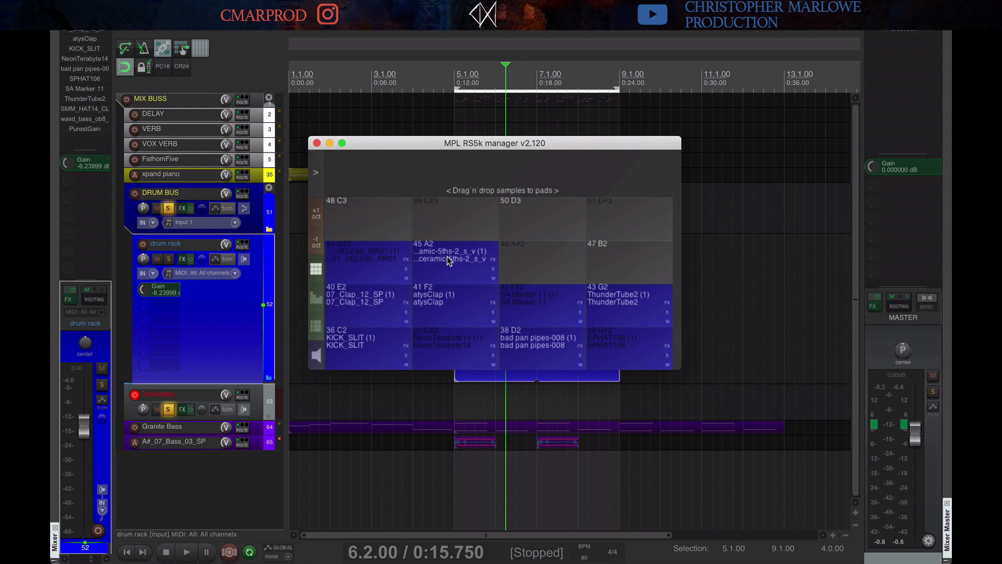
{"action": "left_click", "coordinate": [87, 89]}
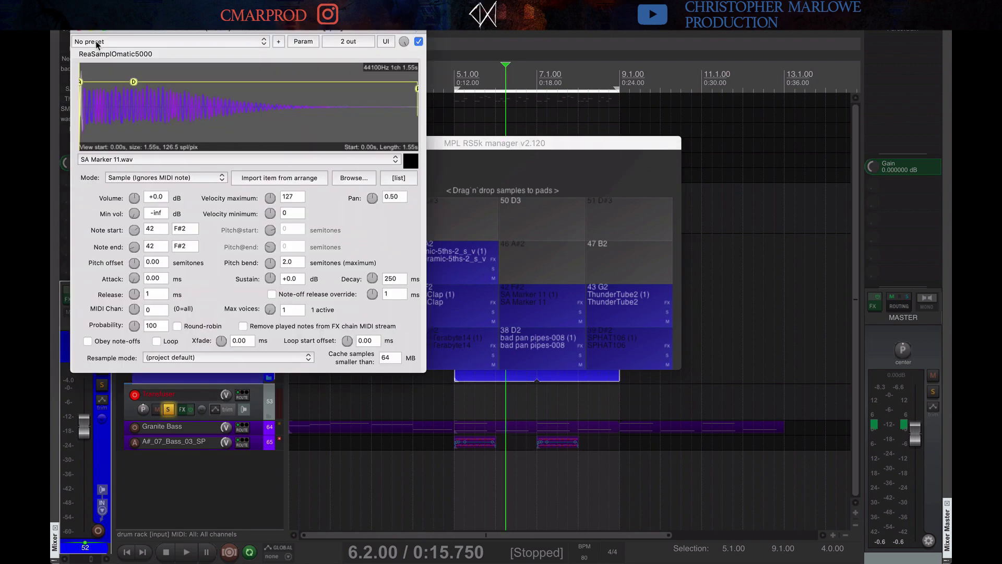
{"action": "left_click_drag", "start_coordinate": [235, 23], "coordinate": [261, 49]}
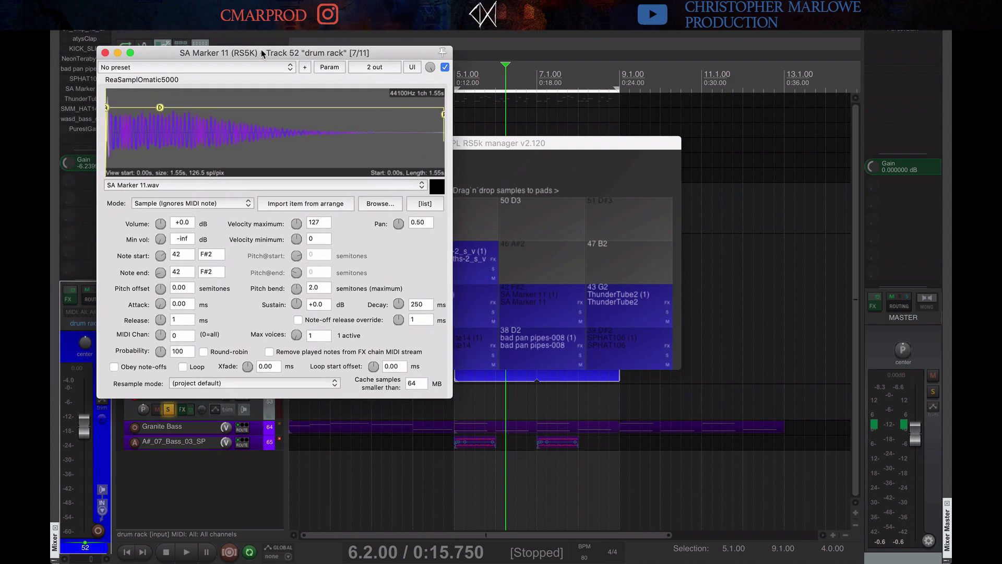
{"action": "key", "text": "Escape"}
{"action": "left_click_drag", "start_coordinate": [494, 144], "coordinate": [481, 166]}
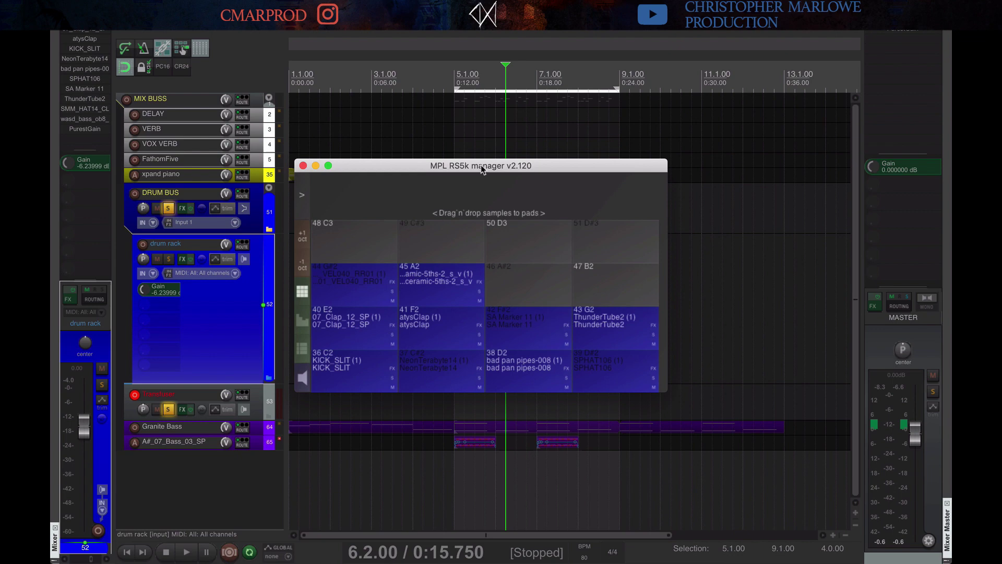
{"action": "left_click_drag", "start_coordinate": [482, 168], "coordinate": [479, 167]}
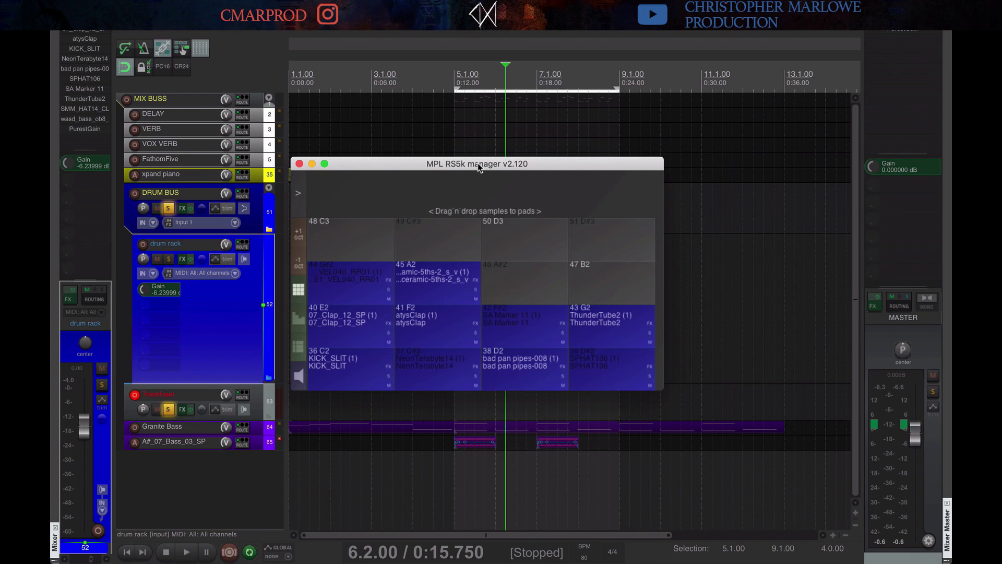
Show the PurestGain window at -6.24 dB gain with the RS5k manager placed just below
{"action": "left_click", "coordinate": [95, 130]}
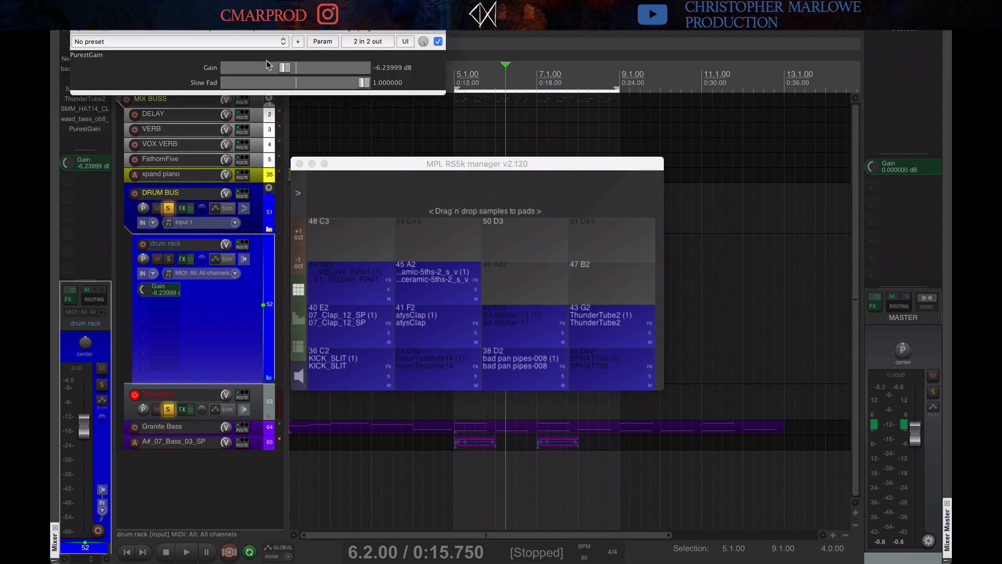
{"action": "left_click_drag", "start_coordinate": [260, 34], "coordinate": [485, 84]}
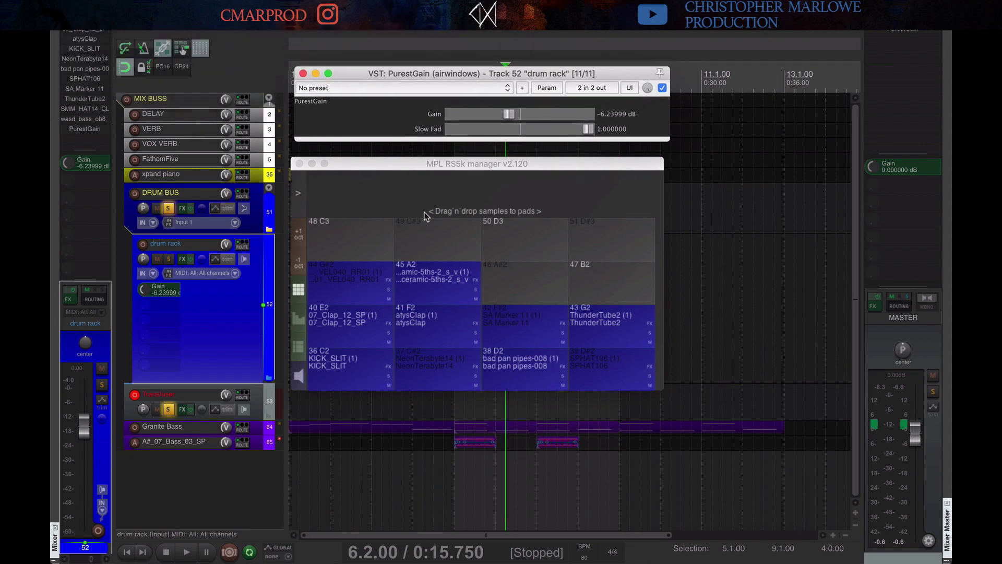
{"action": "left_click_drag", "start_coordinate": [474, 162], "coordinate": [478, 159]}
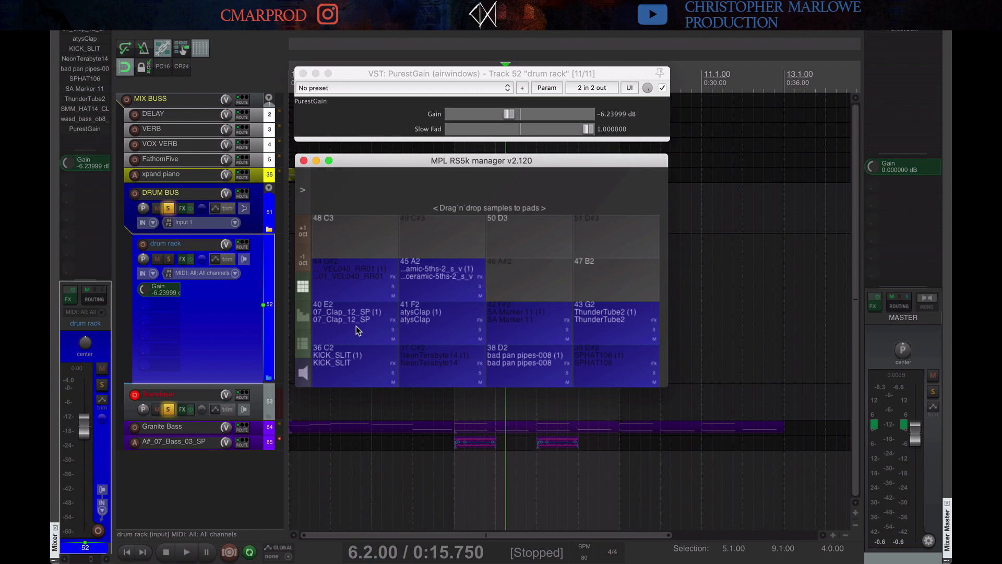
{"action": "left_click_drag", "start_coordinate": [486, 162], "coordinate": [486, 159]}
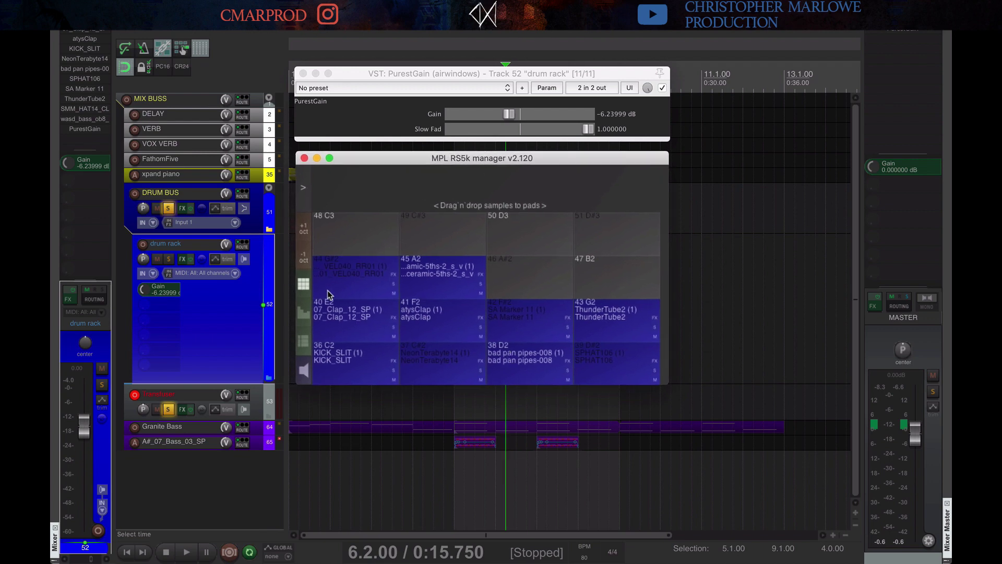
Float the 07_Clap_12_SP sampler window beside the RS5k manager, then close the manager
{"action": "left_click", "coordinate": [88, 35]}
{"action": "left_click", "coordinate": [88, 35]}
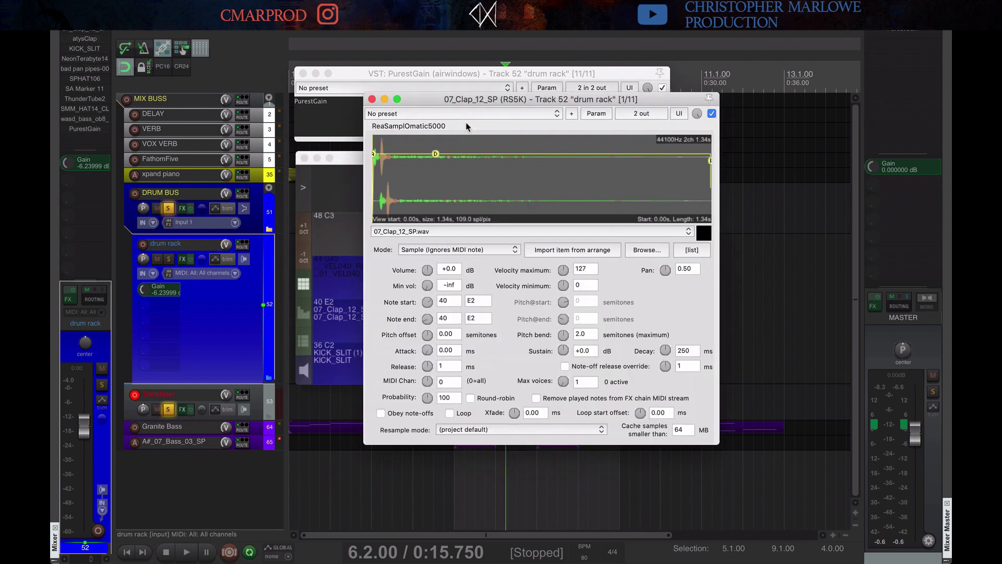
{"action": "left_click_drag", "start_coordinate": [543, 101], "coordinate": [631, 97]}
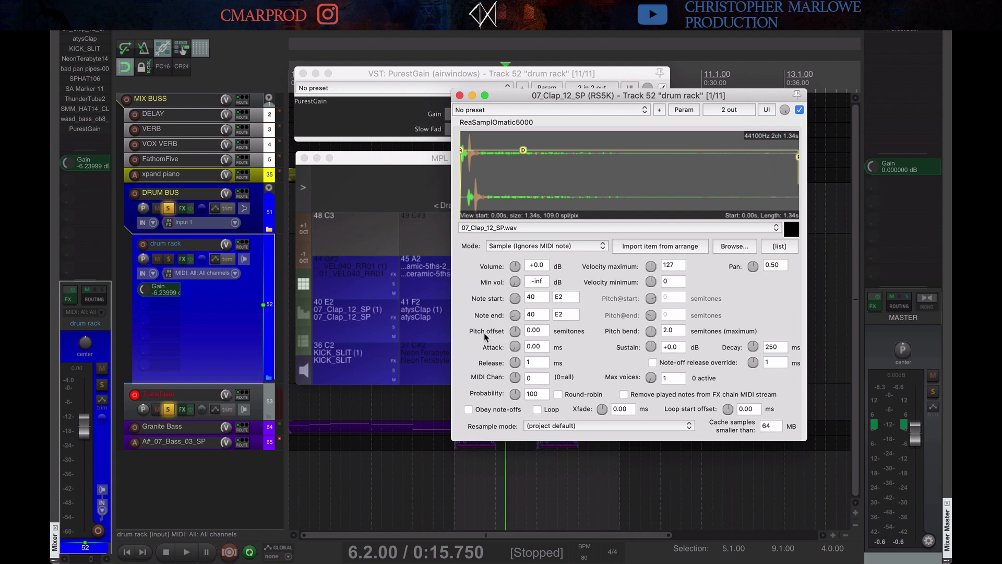
{"action": "left_click_drag", "start_coordinate": [403, 161], "coordinate": [342, 162]}
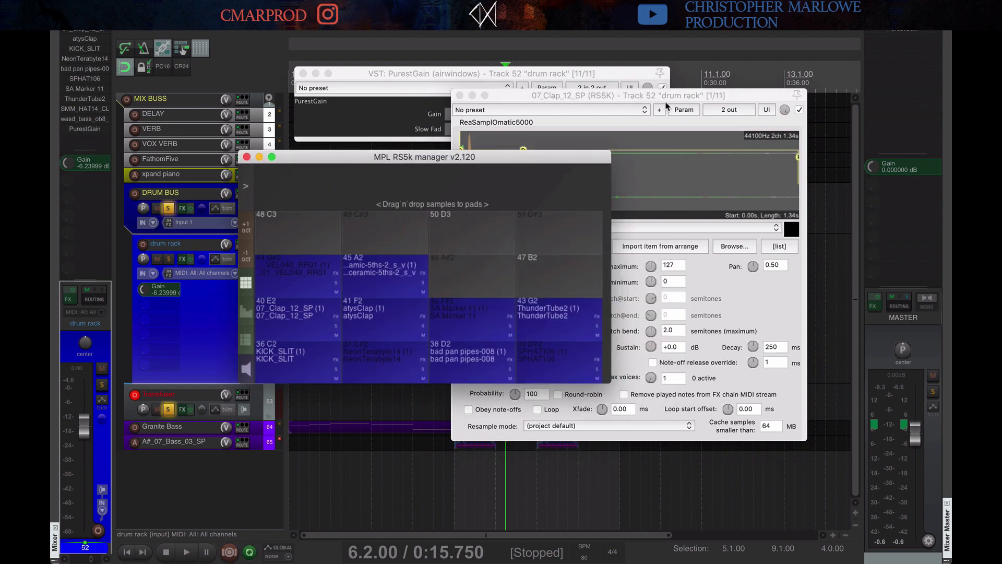
{"action": "left_click", "coordinate": [638, 97]}
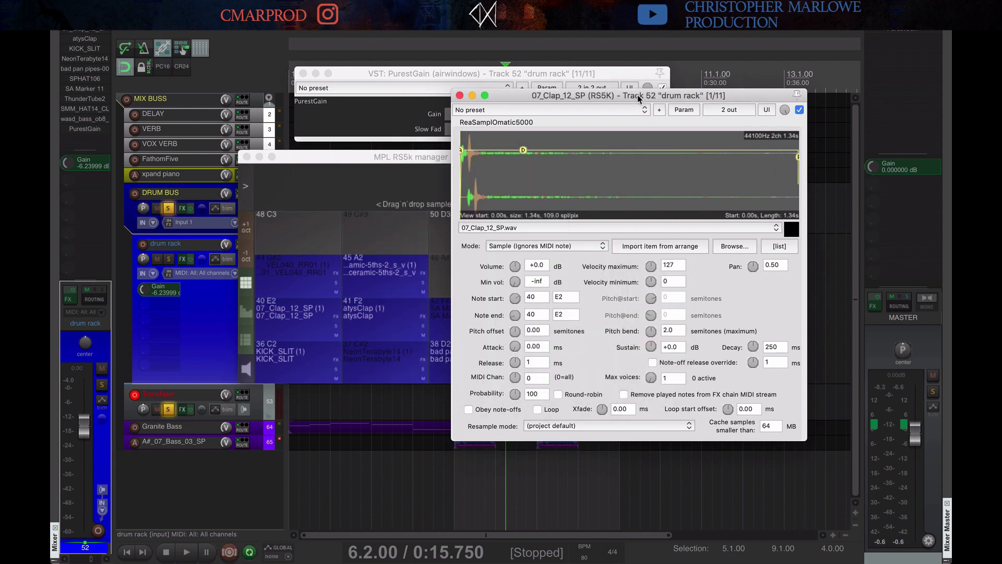
{"action": "left_click", "coordinate": [393, 161]}
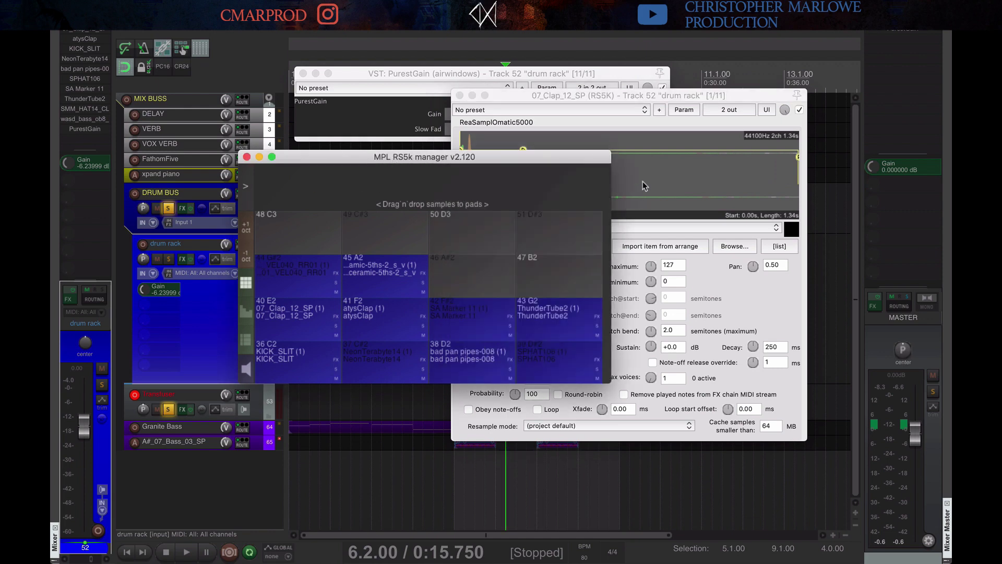
{"action": "left_click", "coordinate": [628, 95]}
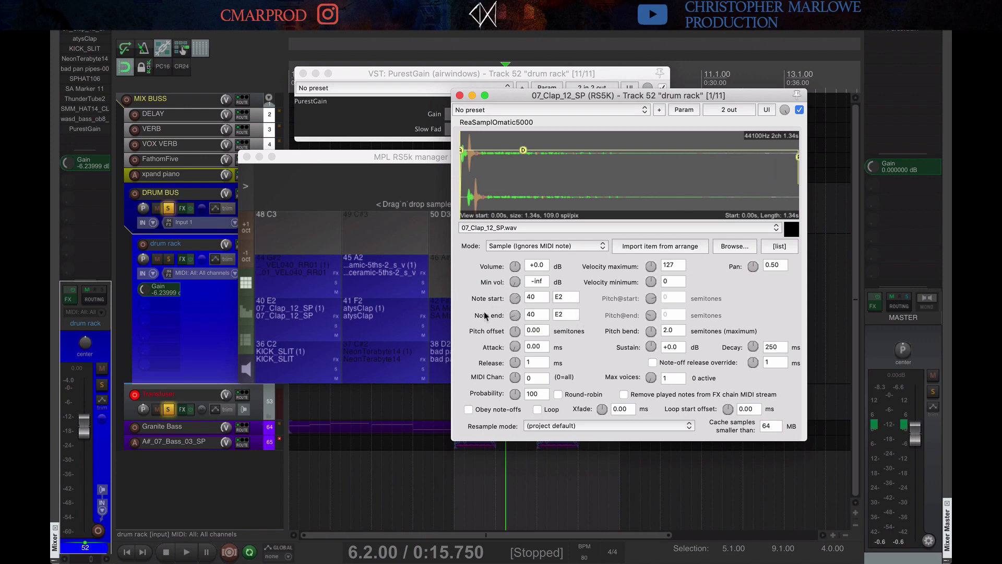
{"action": "left_click", "coordinate": [247, 157]}
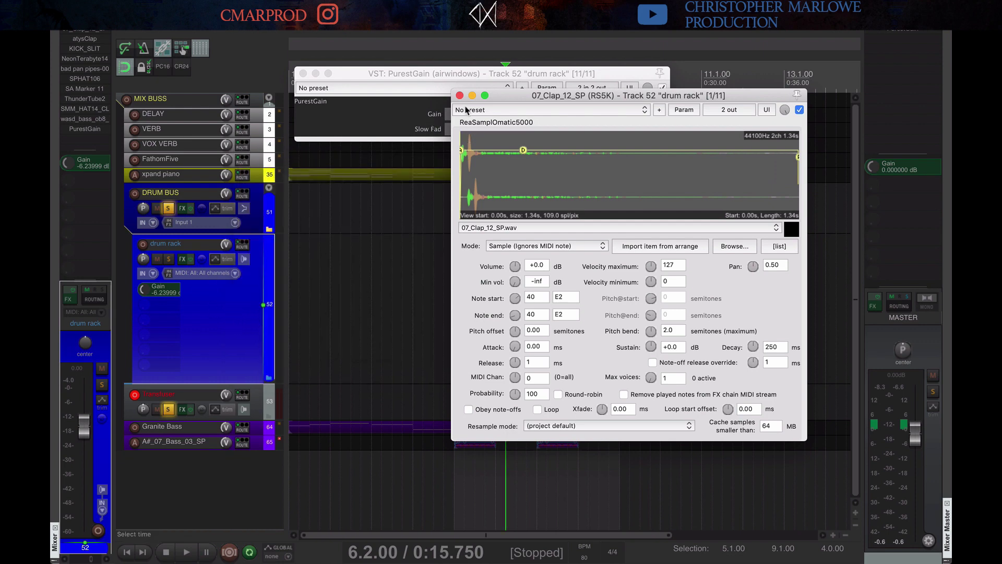
{"action": "key", "text": "Escape"}
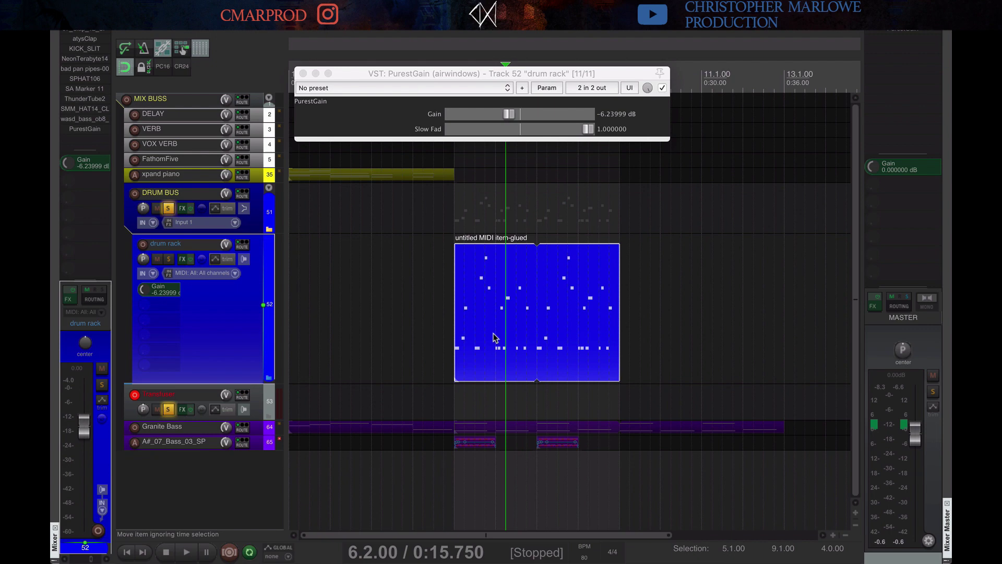
{"action": "double_click", "coordinate": [495, 337]}
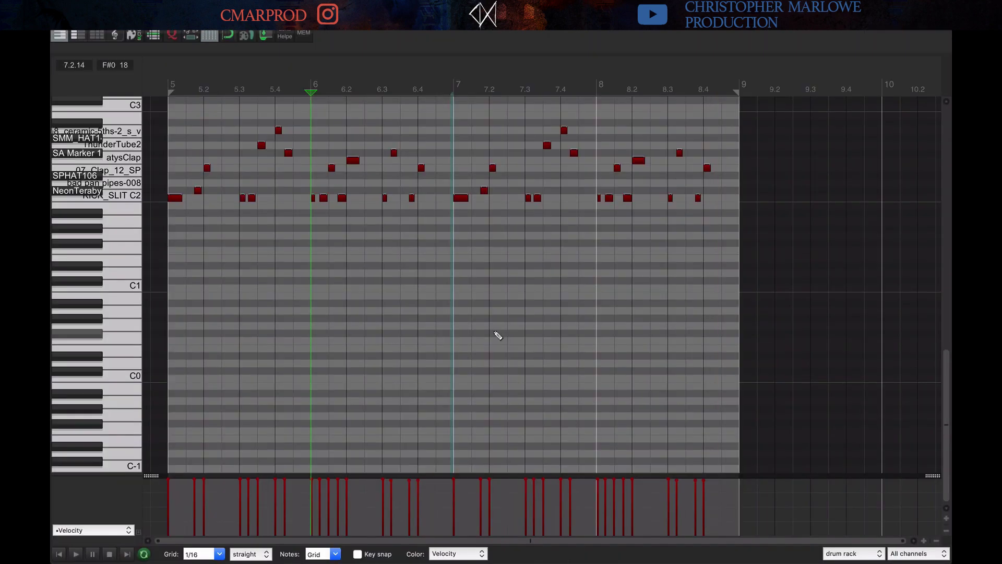
{"action": "left_click", "coordinate": [120, 197]}
{"action": "left_click", "coordinate": [98, 182]}
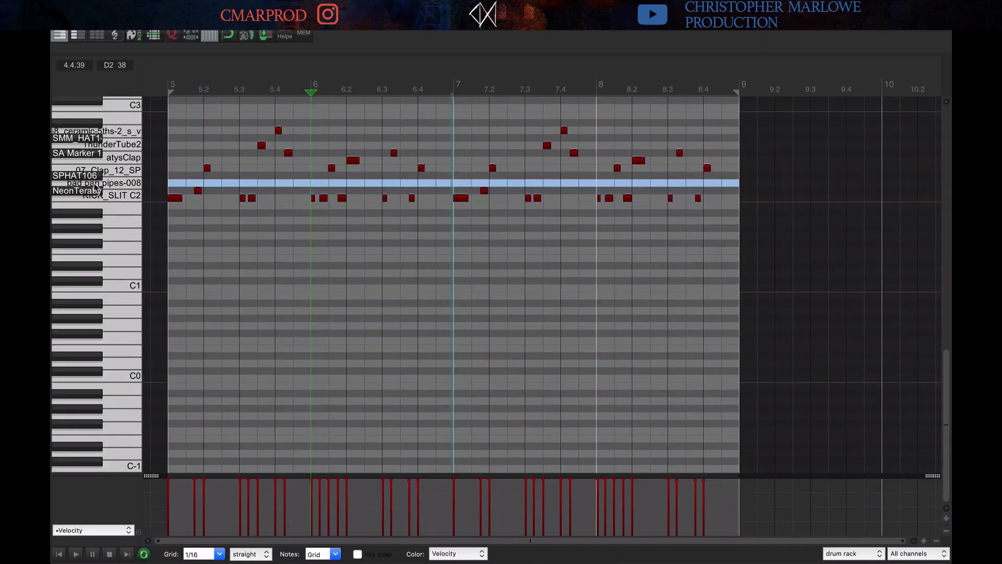
{"action": "left_click", "coordinate": [118, 174]}
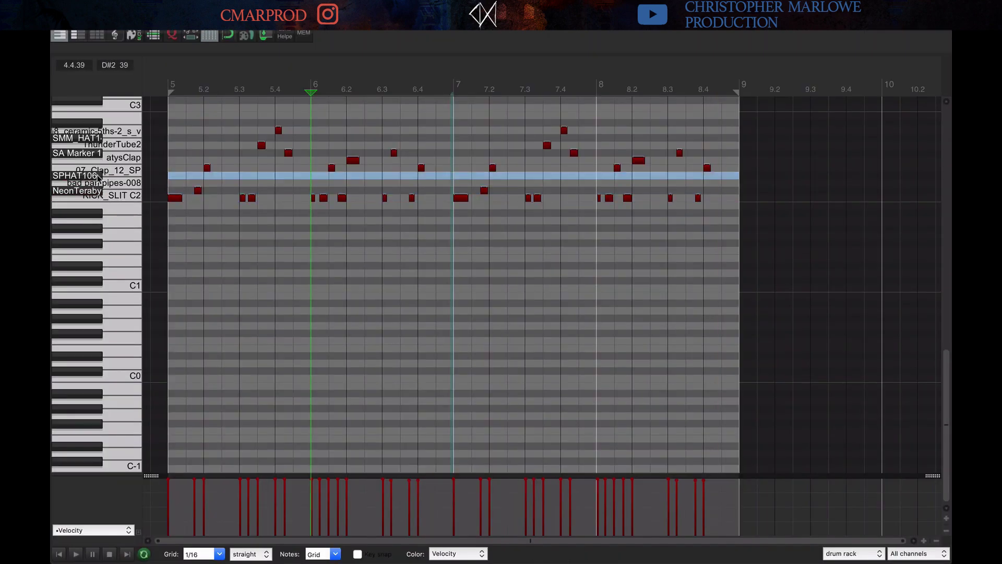
{"action": "left_click", "coordinate": [123, 152]}
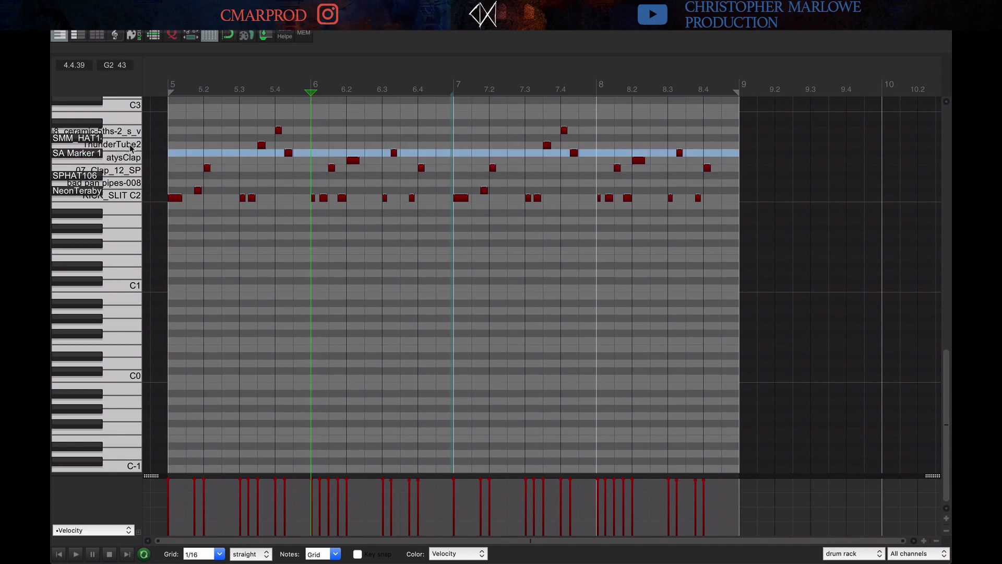
{"action": "left_click", "coordinate": [129, 146]}
{"action": "left_click", "coordinate": [113, 137]}
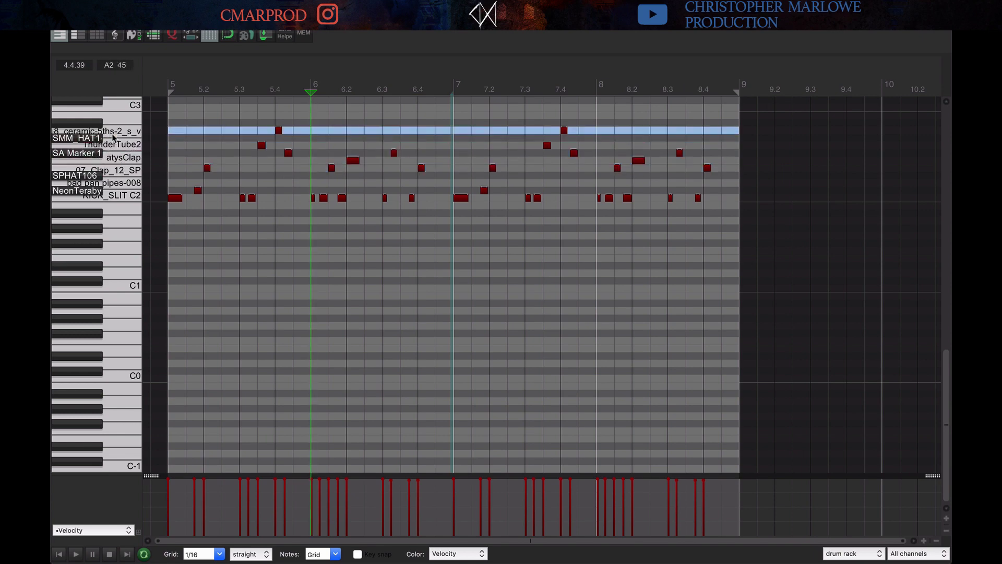
{"action": "scroll", "coordinate": [113, 137], "scroll_direction": "up", "scroll_amount": 3}
{"action": "key", "text": "Home"}
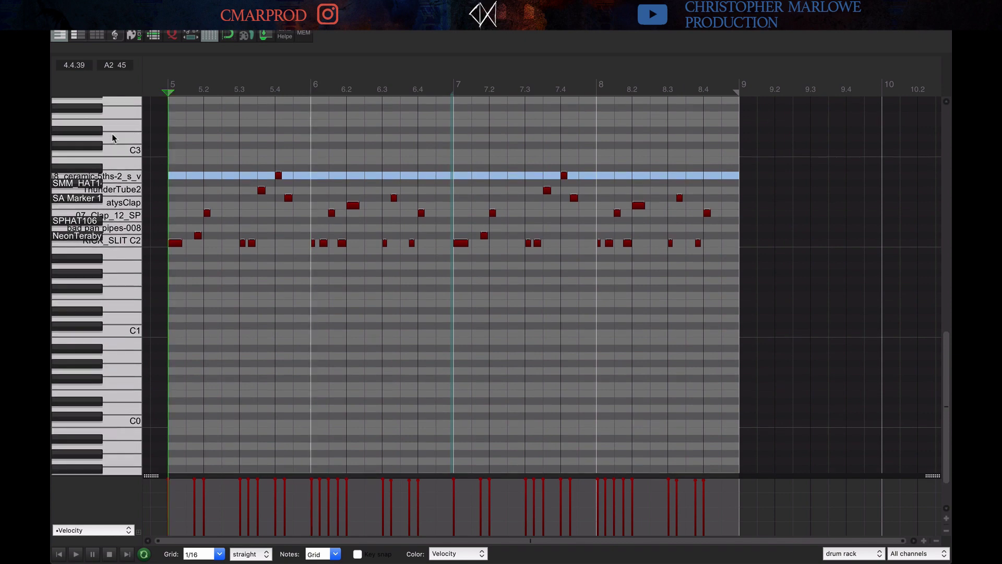
{"action": "key", "text": "space"}
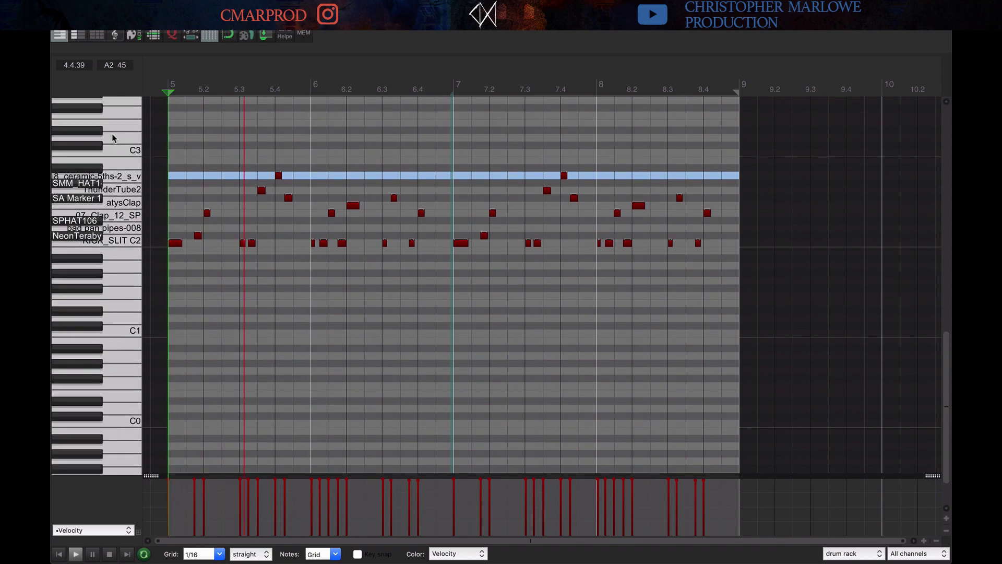
{"action": "key", "text": "space"}
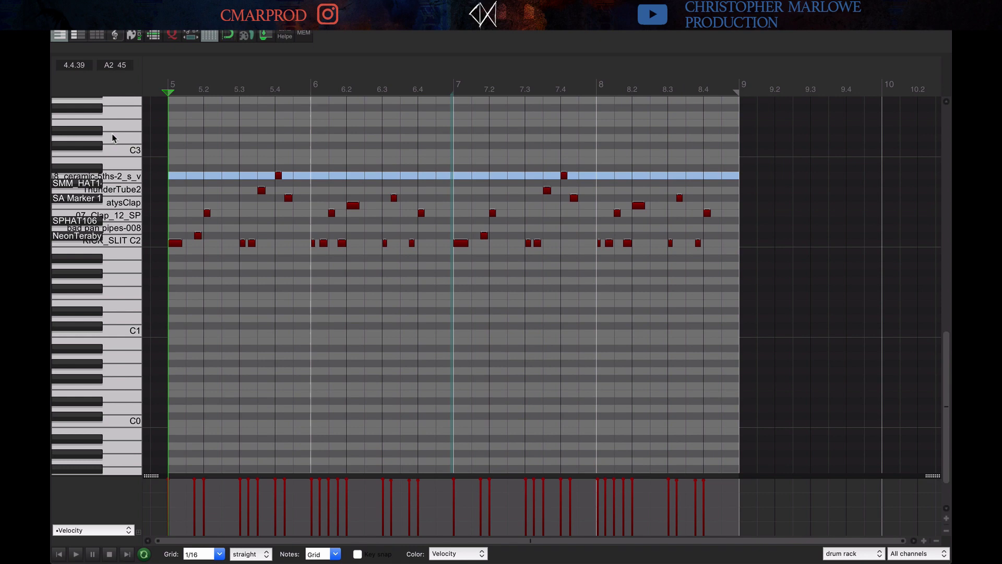
{"action": "key", "text": "Escape"}
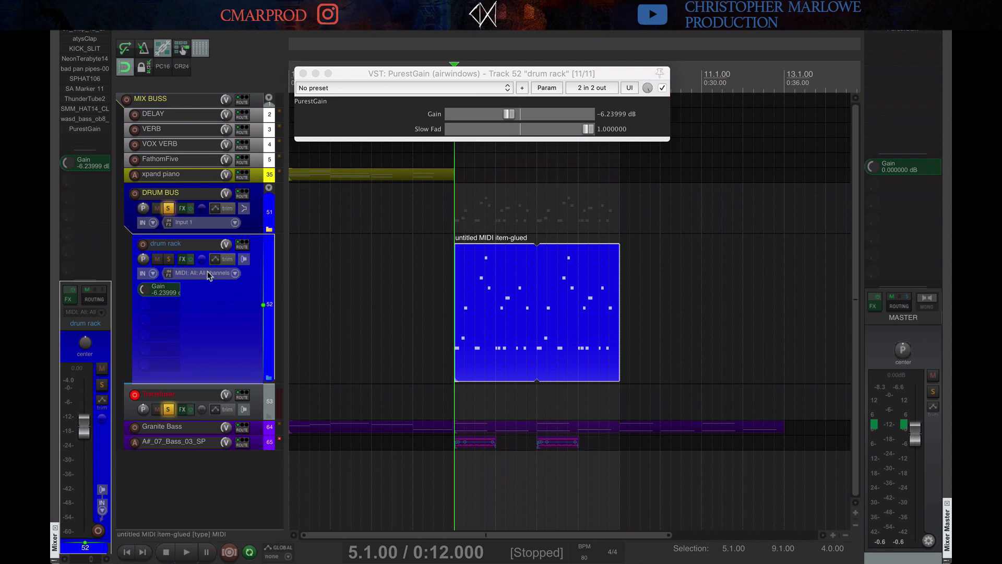
Check the SA Marker 11 and ThunderTube2 sampler windows from the FX list
{"action": "left_click", "coordinate": [94, 89]}
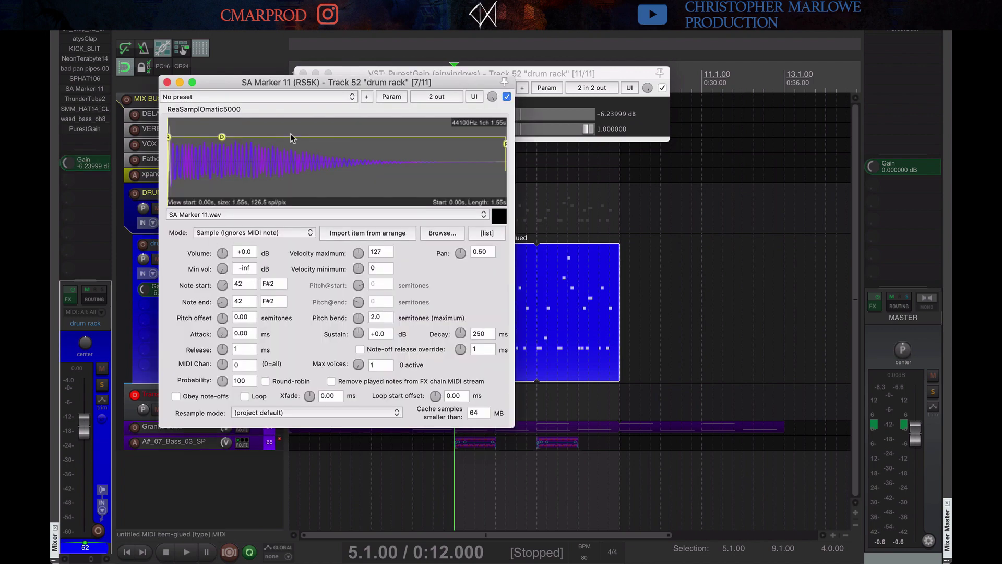
{"action": "left_click", "coordinate": [167, 82]}
{"action": "left_click", "coordinate": [102, 99]}
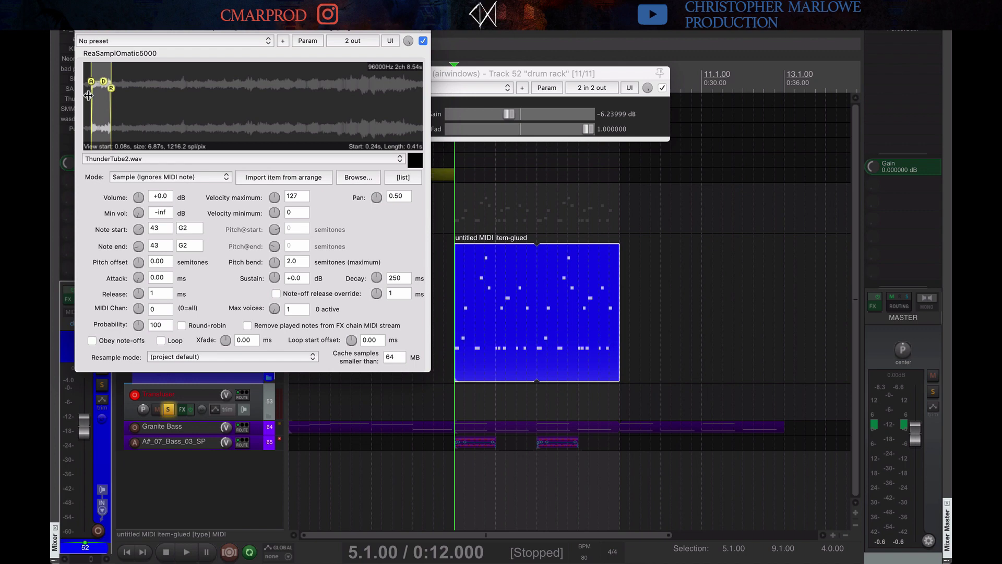
{"action": "left_click", "coordinate": [86, 27]}
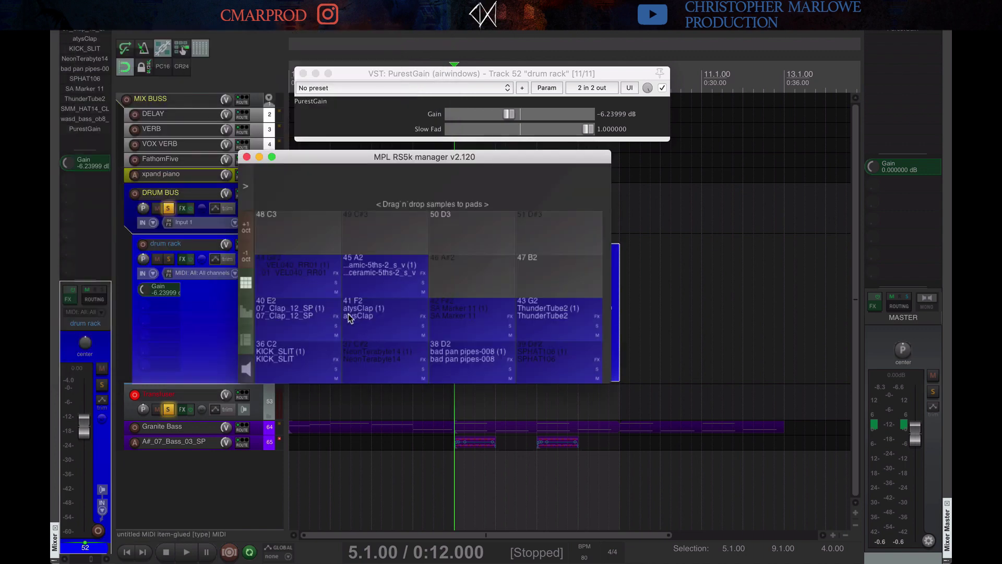
Solo, then mute, the SMM_HAT14_CLH hi-hat on pad 44 G#2
{"action": "left_click", "coordinate": [336, 285]}
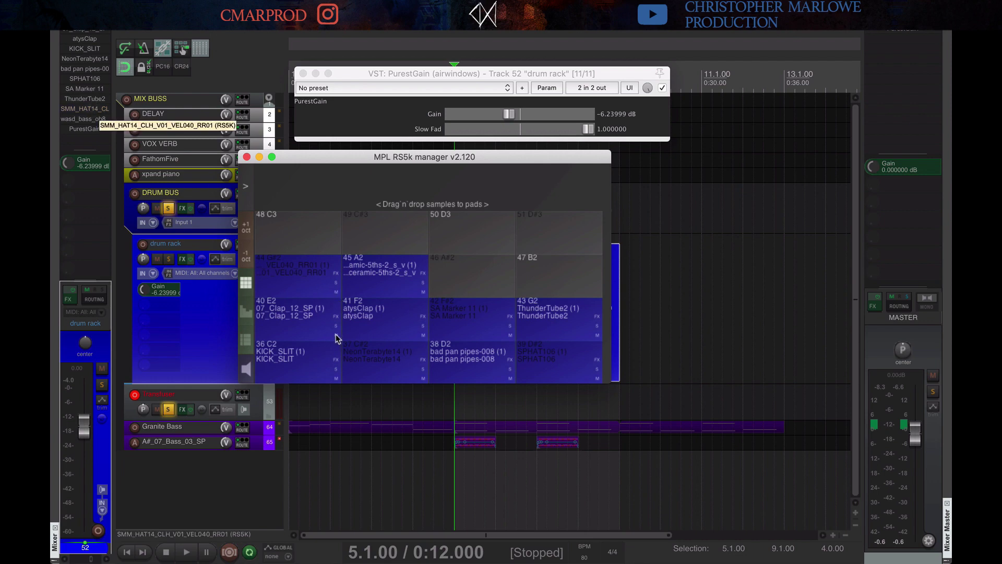
{"action": "left_click", "coordinate": [336, 293]}
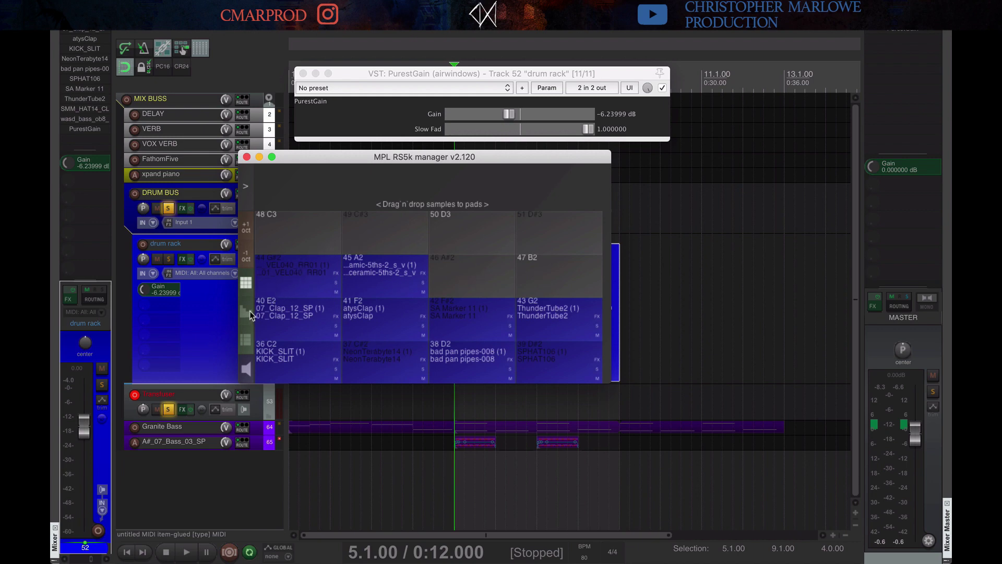
Set the RS5k manager's key layout to Chromatic Keys, showing pads 36 C2 through 47 B2
{"action": "left_click", "coordinate": [246, 188]}
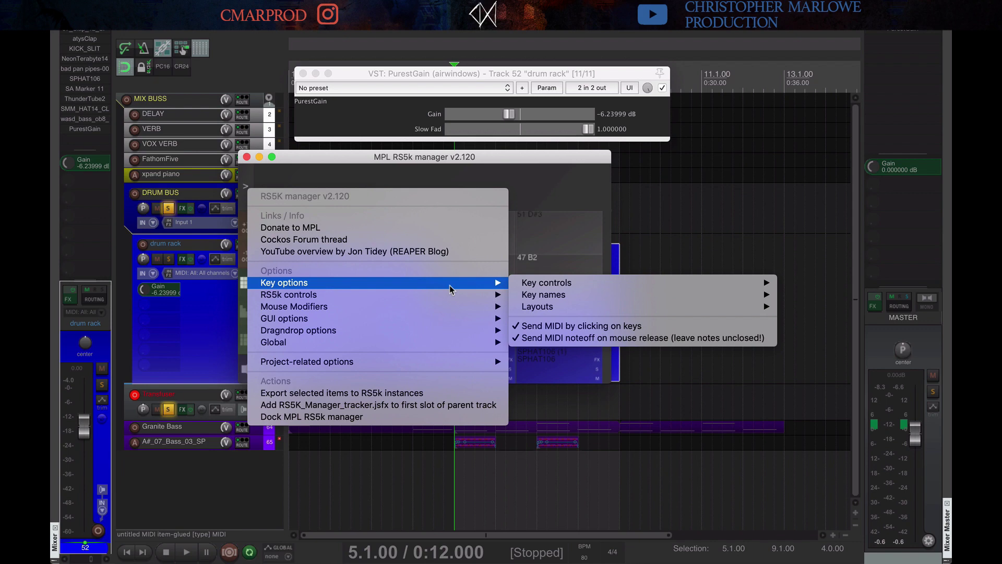
{"action": "left_click", "coordinate": [321, 166]}
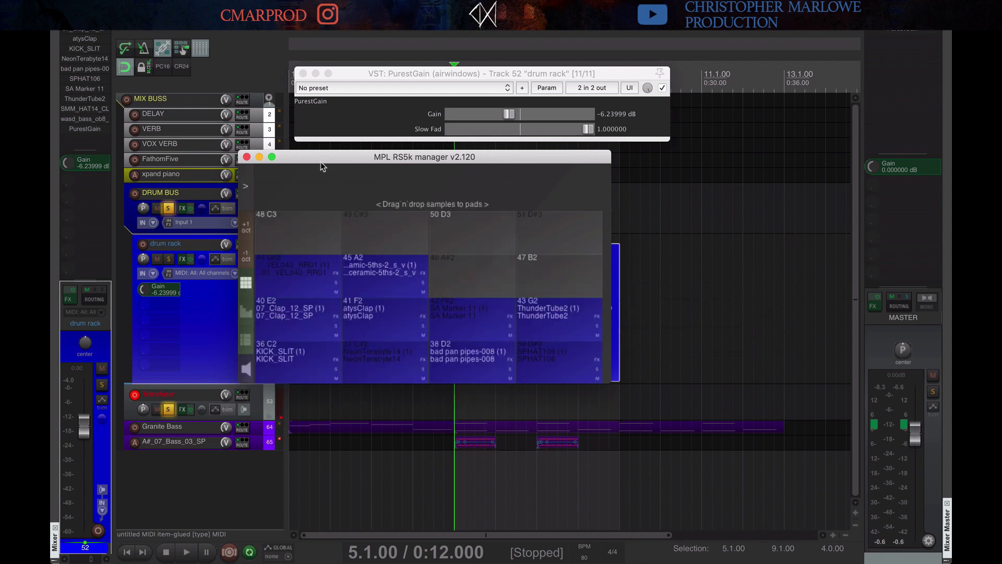
{"action": "left_click", "coordinate": [249, 192]}
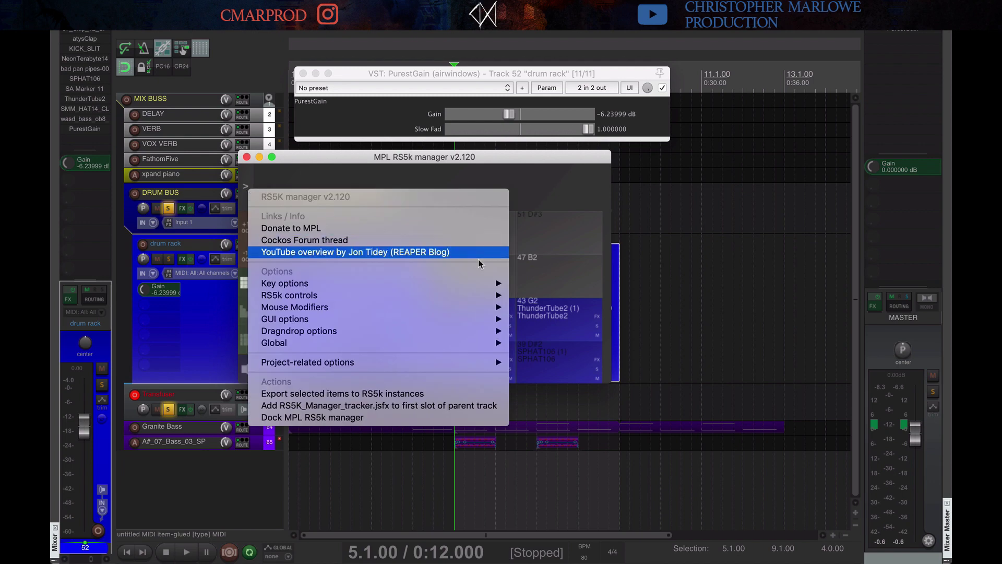
{"action": "mouse_move", "coordinate": [478, 287]}
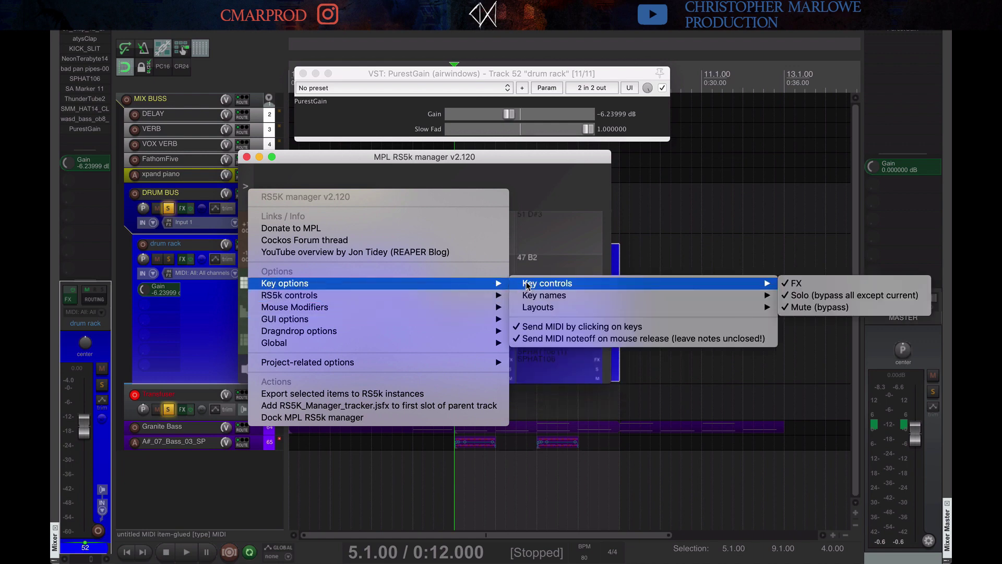
{"action": "mouse_move", "coordinate": [535, 311]}
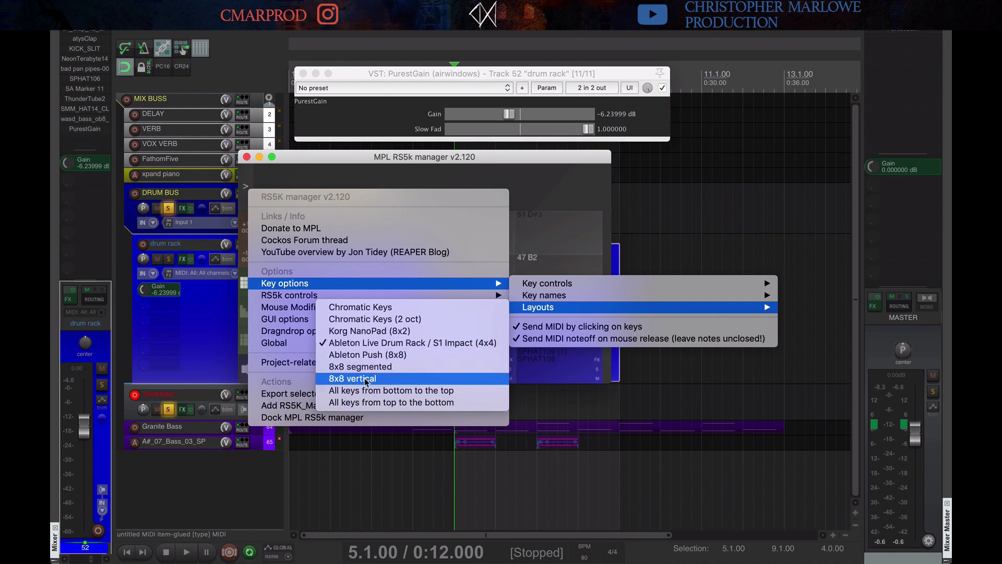
{"action": "left_click", "coordinate": [409, 306]}
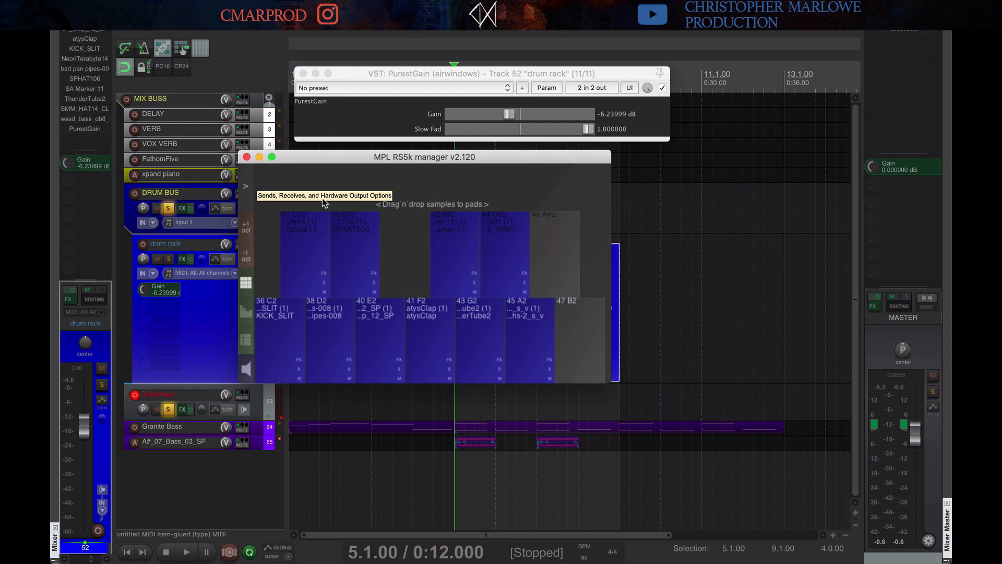
Reposition the RS5k manager and switch its pads to the Ableton Live Drum Rack / S1 Impact 4x4 layout
{"action": "left_click_drag", "start_coordinate": [435, 157], "coordinate": [464, 159]}
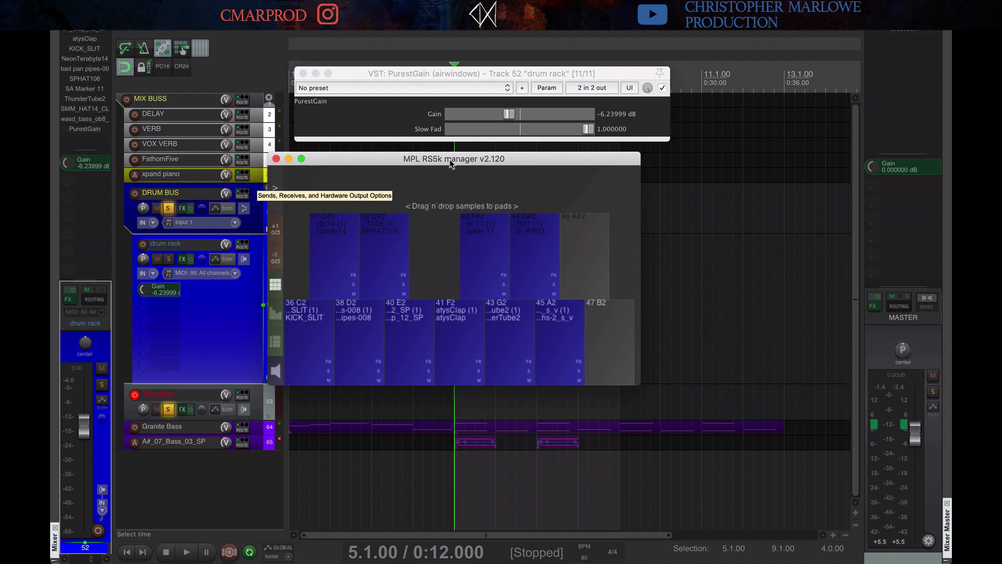
{"action": "left_click_drag", "start_coordinate": [450, 159], "coordinate": [443, 158]}
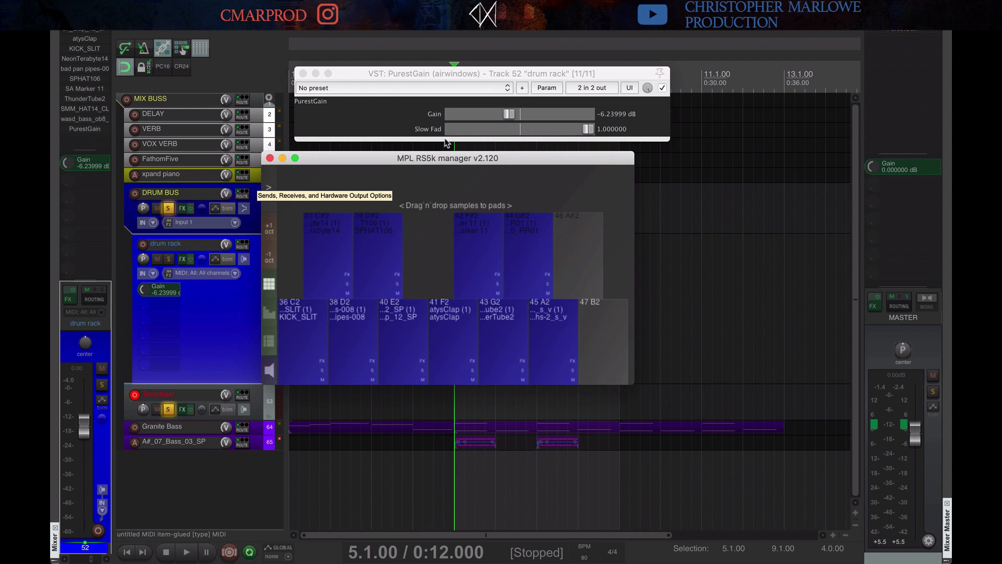
{"action": "left_click_drag", "start_coordinate": [439, 159], "coordinate": [439, 160]}
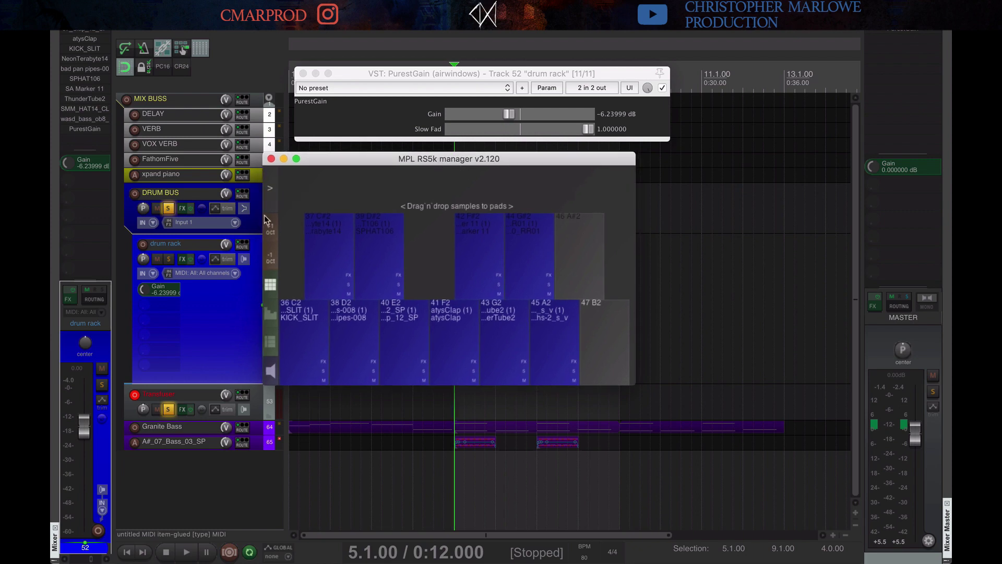
{"action": "left_click", "coordinate": [270, 190]}
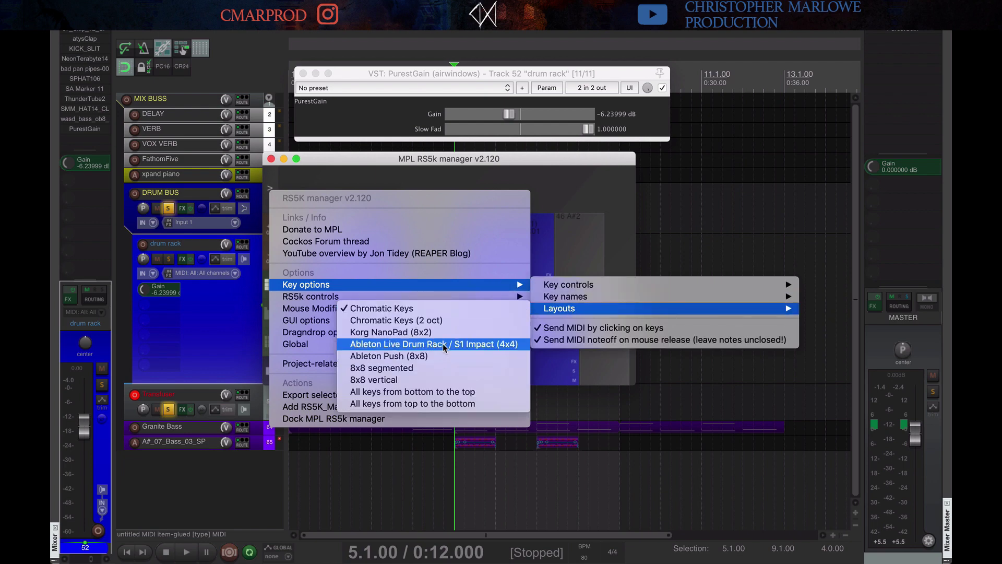
{"action": "left_click", "coordinate": [442, 343]}
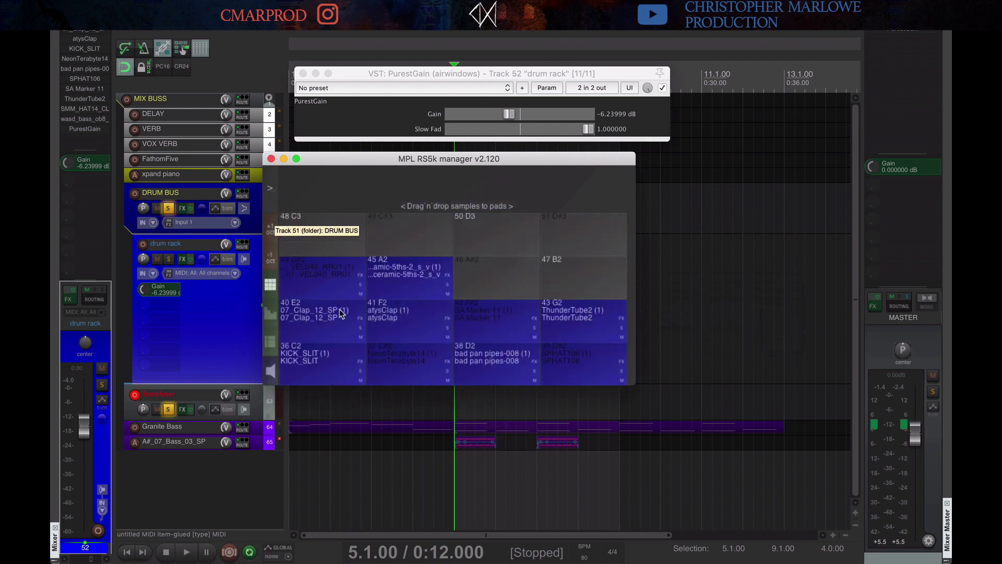
Audition and solo hi-hat pad 44 G#2, then float its SMM_HAT14 RS5k sampler window
{"action": "left_click", "coordinate": [315, 276]}
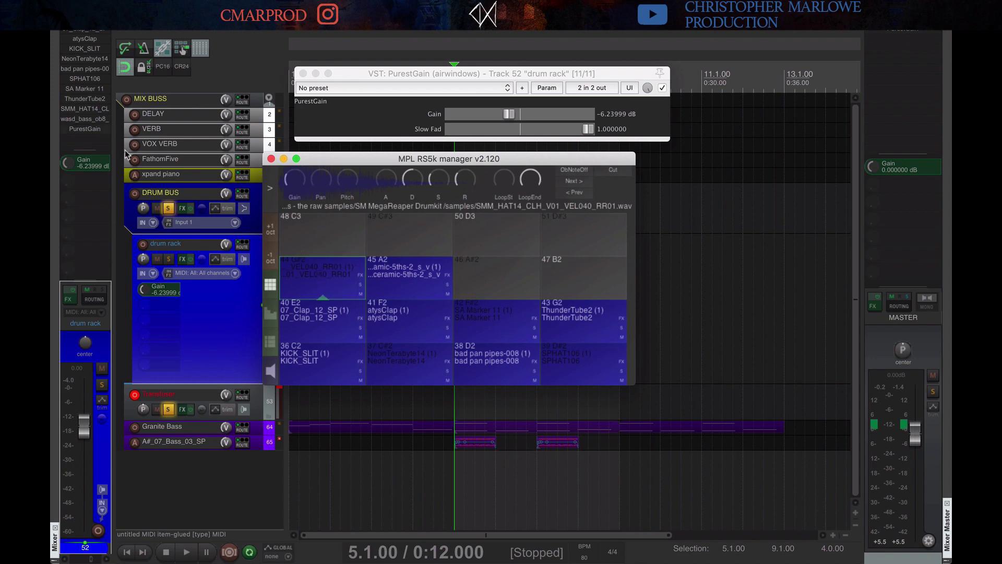
{"action": "left_click", "coordinate": [360, 285]}
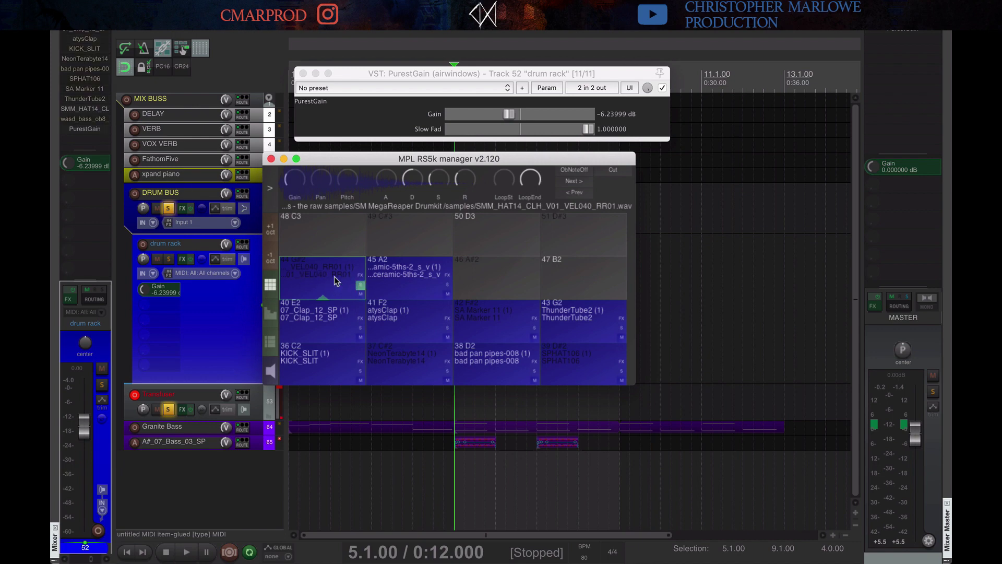
{"action": "left_click", "coordinate": [106, 111]}
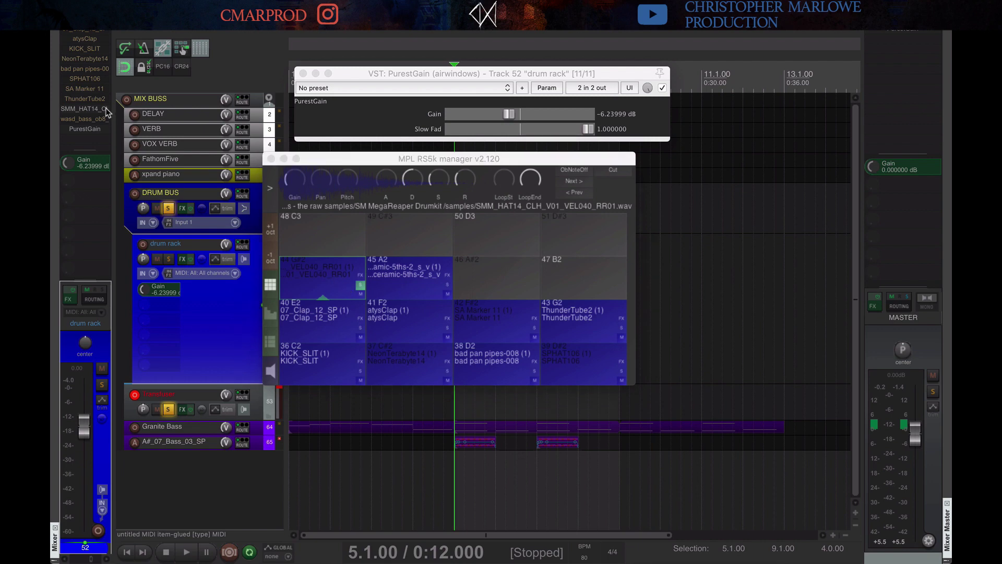
Place the hi-hat sampler window beside the drum rack manager, with the manager in front
{"action": "left_click_drag", "start_coordinate": [453, 74], "coordinate": [775, 113]}
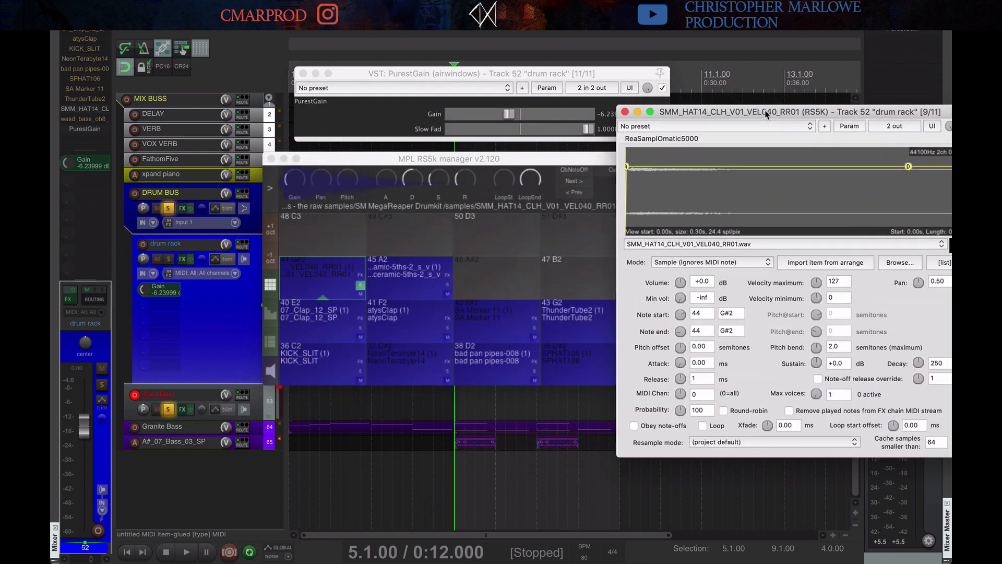
{"action": "left_click_drag", "start_coordinate": [436, 162], "coordinate": [295, 167]}
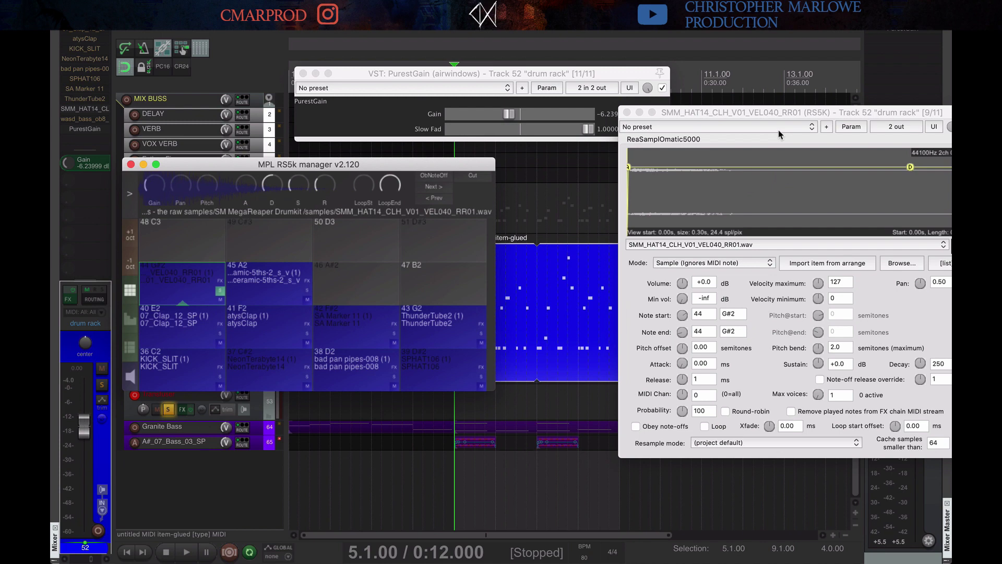
{"action": "left_click_drag", "start_coordinate": [780, 114], "coordinate": [667, 123]}
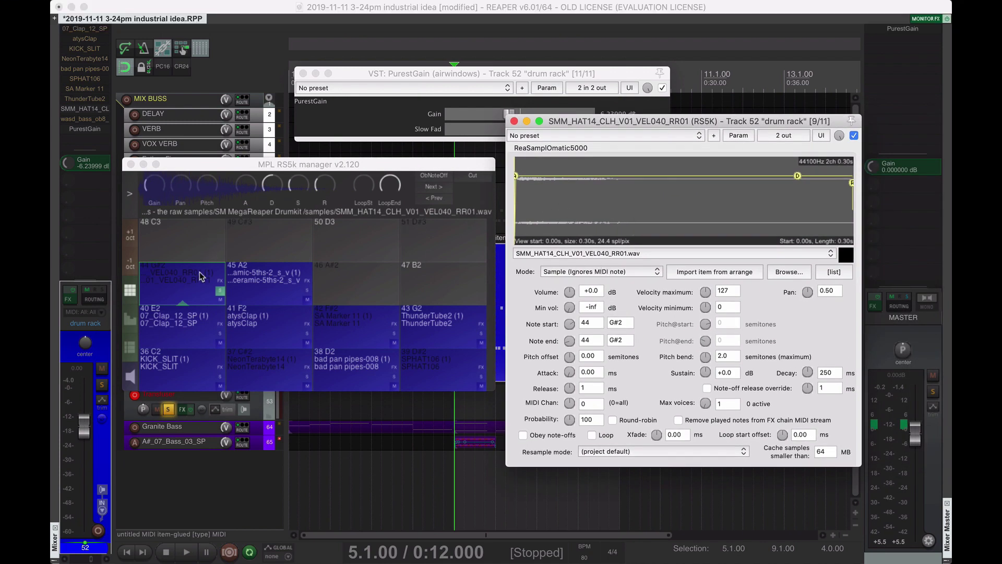
{"action": "left_click", "coordinate": [248, 191]}
Sweep the hi-hat attack up to about 271 ms, back down to 0.08 ms, then close the sampler
{"action": "mouse_move", "coordinate": [247, 179]}
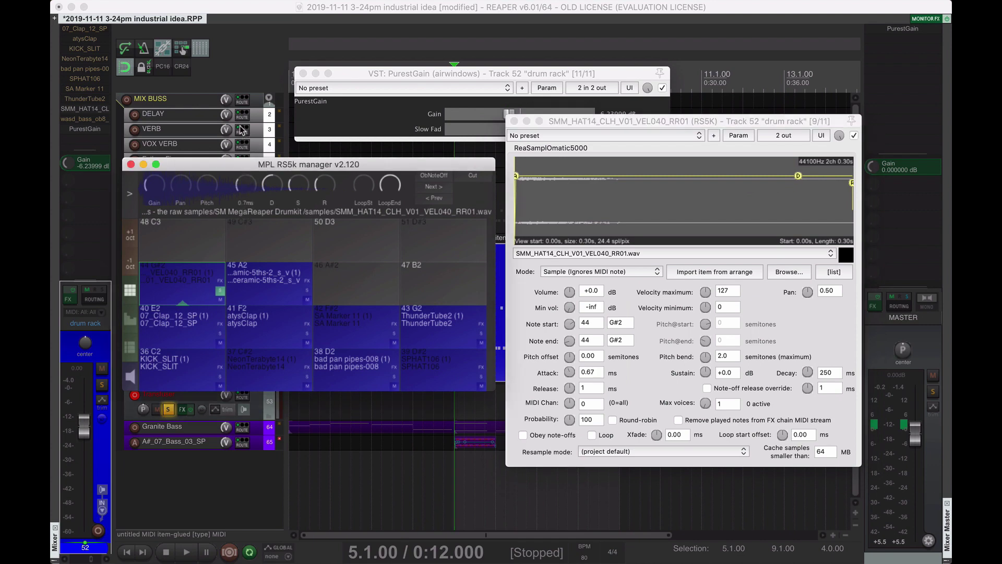
{"action": "left_click_drag", "start_coordinate": [243, 167], "coordinate": [261, 80]}
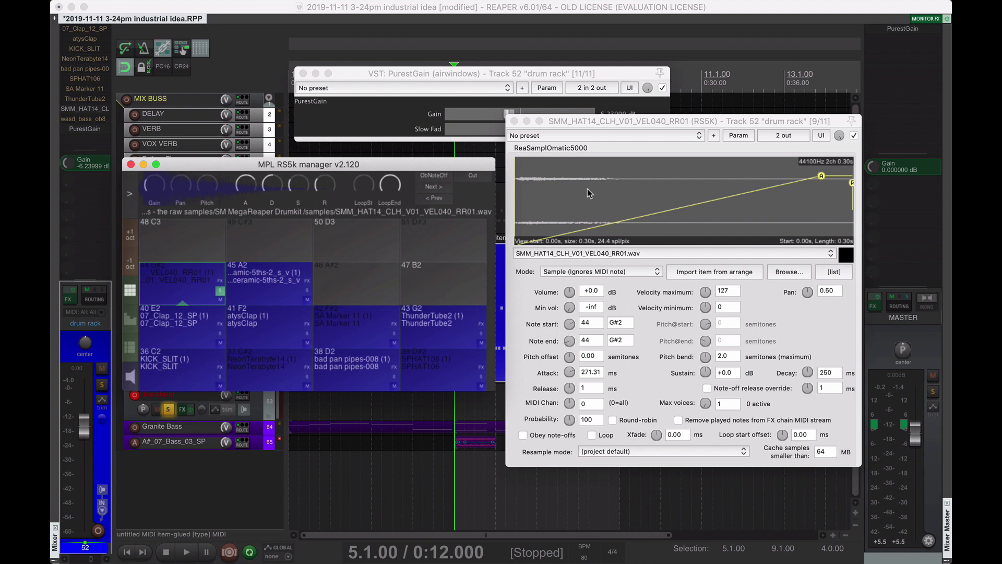
{"action": "left_click_drag", "start_coordinate": [594, 176], "coordinate": [620, 189]}
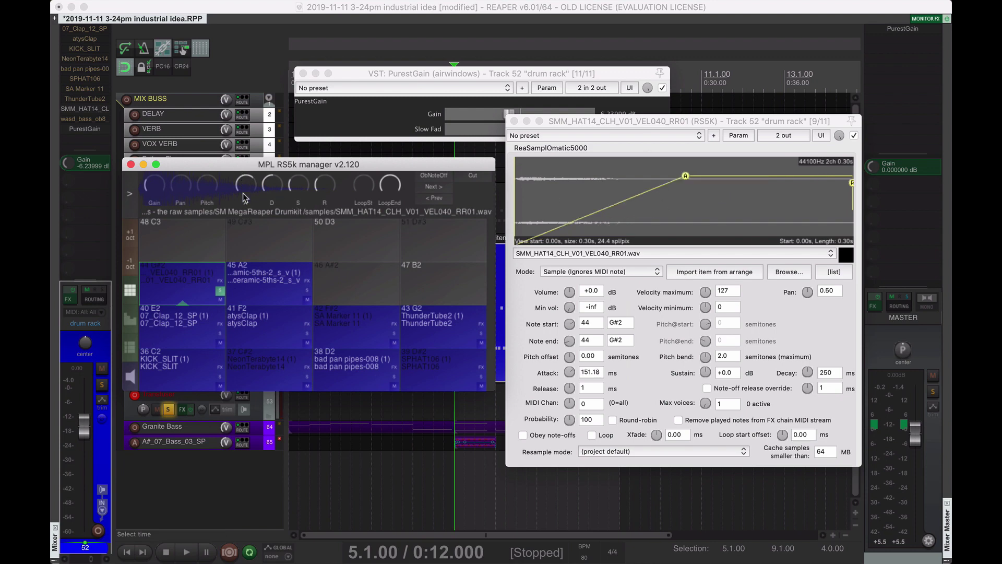
{"action": "left_click_drag", "start_coordinate": [243, 197], "coordinate": [242, 240]}
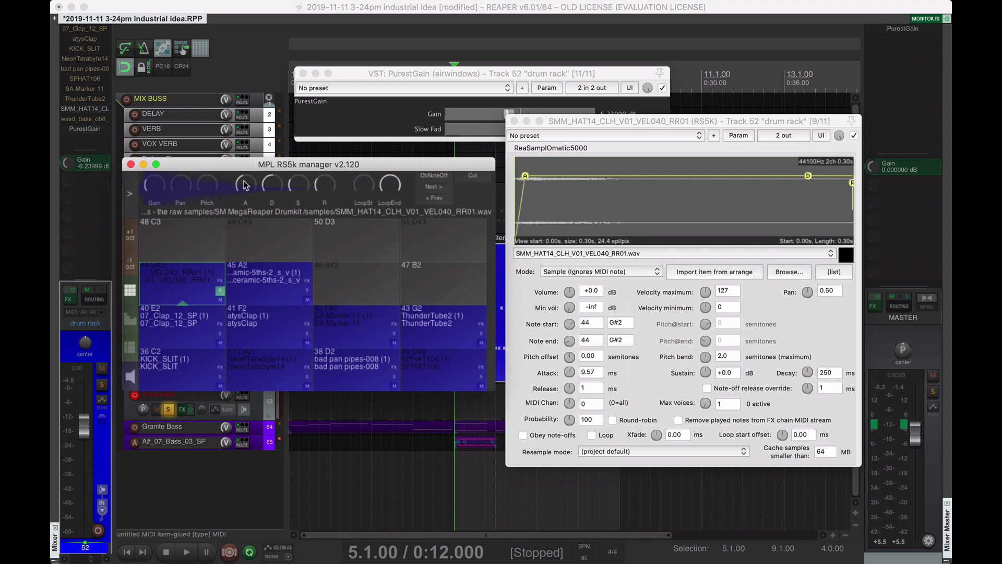
{"action": "left_click_drag", "start_coordinate": [245, 220], "coordinate": [245, 251]}
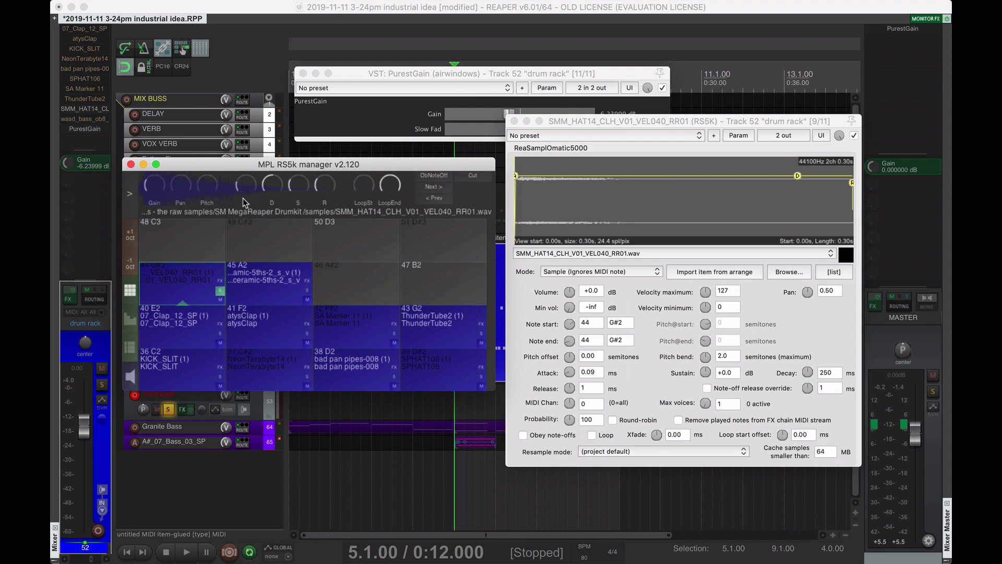
{"action": "scroll", "coordinate": [243, 199], "scroll_direction": "down", "scroll_amount": 1}
{"action": "left_click", "coordinate": [514, 121]}
Give the hi-hat pad its own track and move its FX window lower
{"action": "left_click_drag", "start_coordinate": [286, 172], "coordinate": [676, 162]}
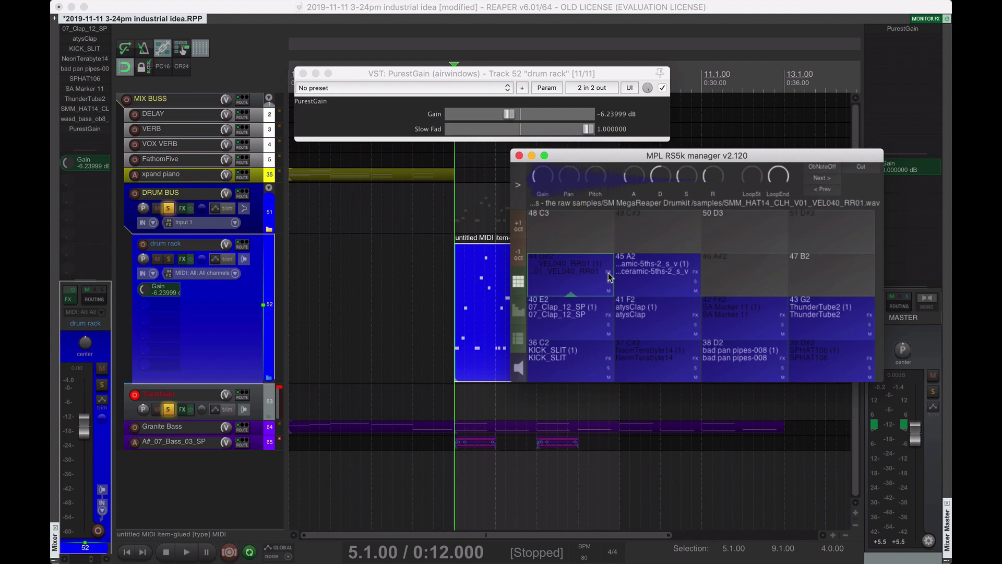
{"action": "left_click", "coordinate": [608, 273]}
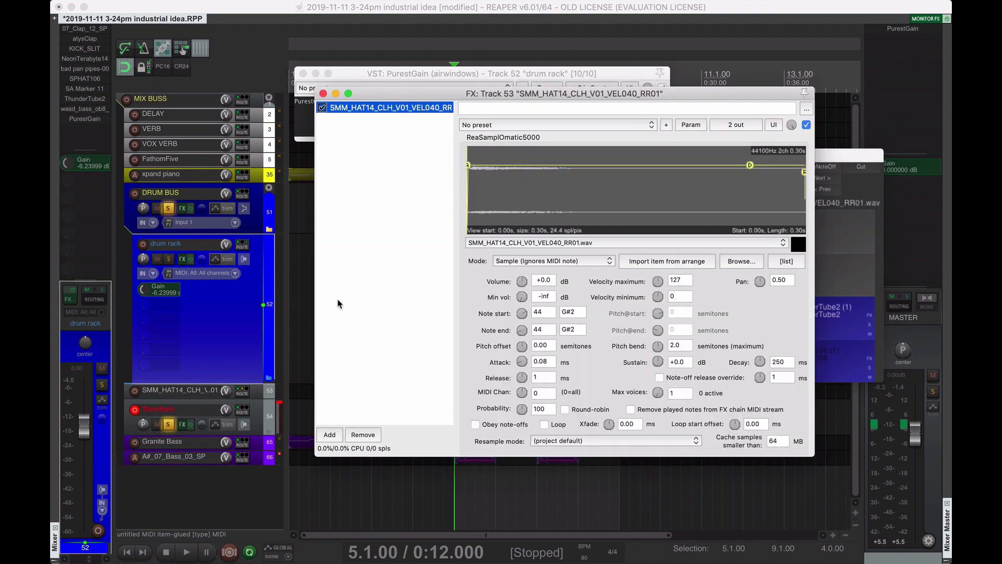
{"action": "left_click_drag", "start_coordinate": [408, 94], "coordinate": [416, 150]}
{"action": "left_click", "coordinate": [414, 299]}
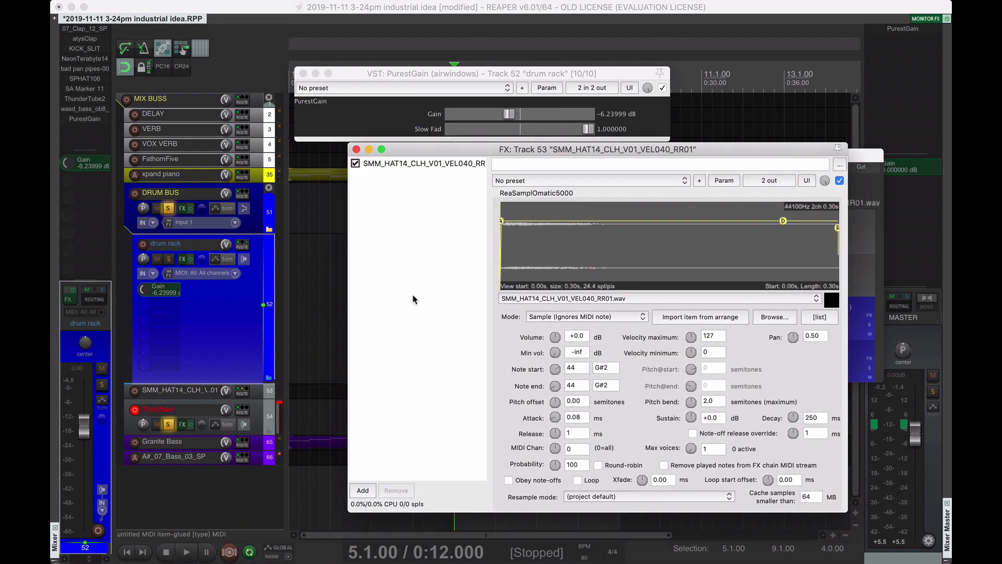
Nest the hi-hat sample track under the drum rack folder and close its sampler window
{"action": "left_click", "coordinate": [199, 389]}
{"action": "left_click_drag", "start_coordinate": [170, 392], "coordinate": [171, 381]}
{"action": "left_click", "coordinate": [195, 189]}
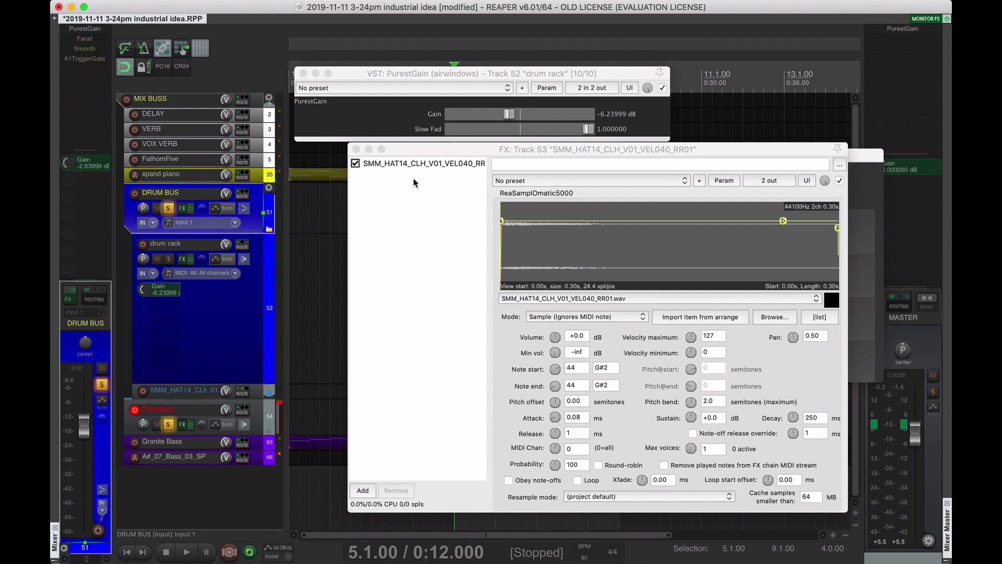
{"action": "left_click", "coordinate": [357, 149]}
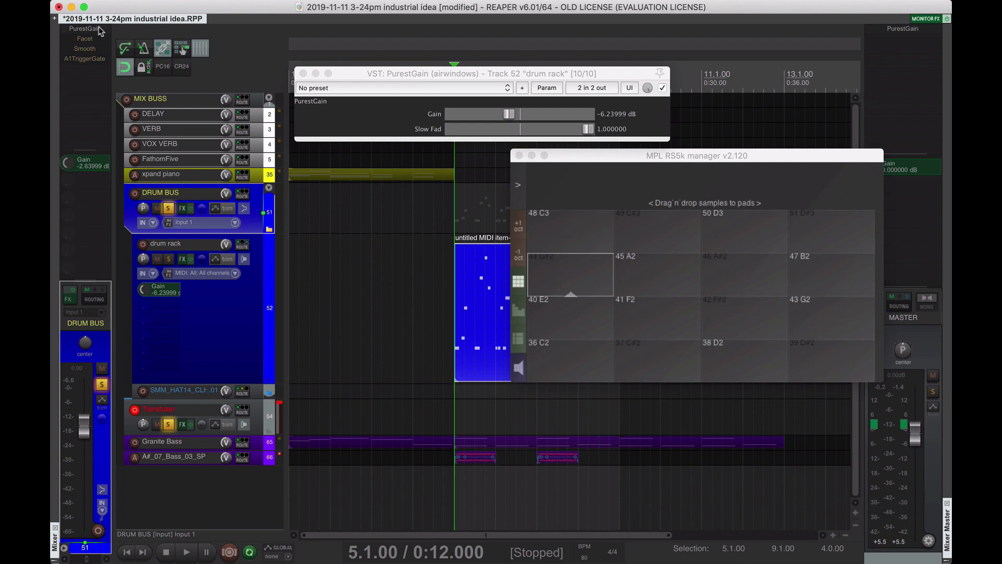
Select the VOX VERB and DRUM BUS tracks and resize the RS5k manager window
{"action": "left_click", "coordinate": [156, 144]}
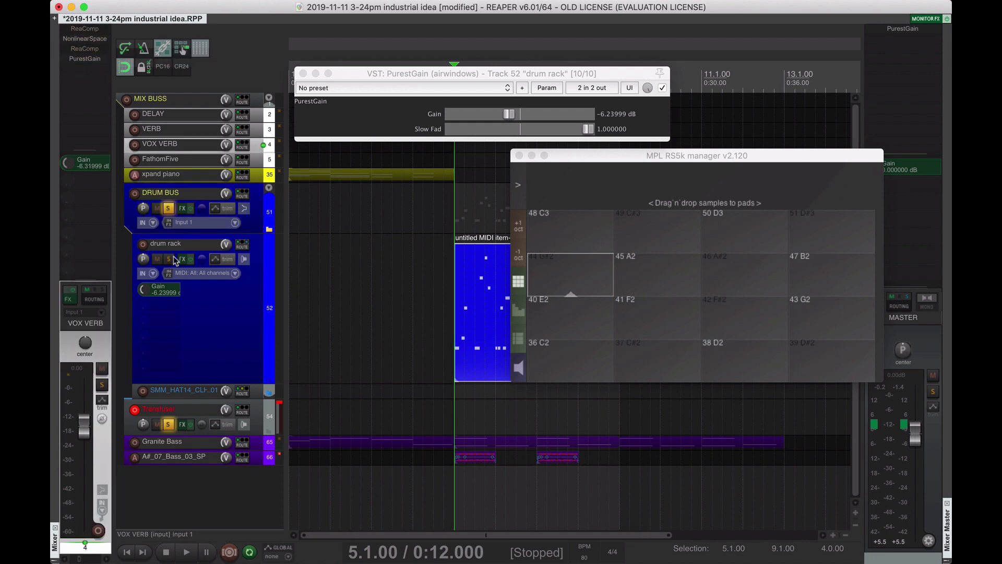
{"action": "left_click", "coordinate": [216, 329]}
{"action": "left_click", "coordinate": [196, 200]}
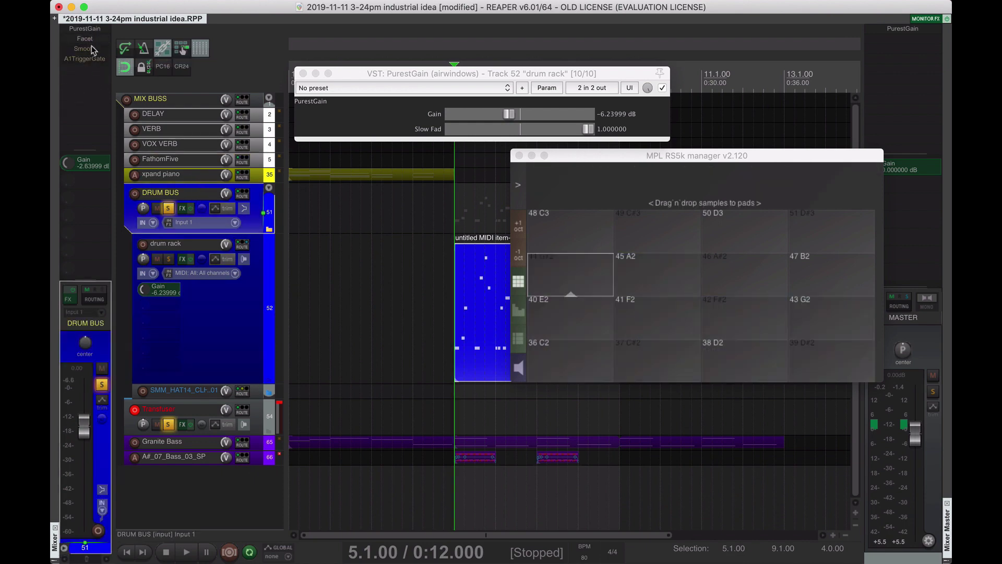
{"action": "left_click", "coordinate": [546, 156]}
Close the RS5k manager, then open and close the hi-hat and clap sampler windows
{"action": "left_click", "coordinate": [501, 156]}
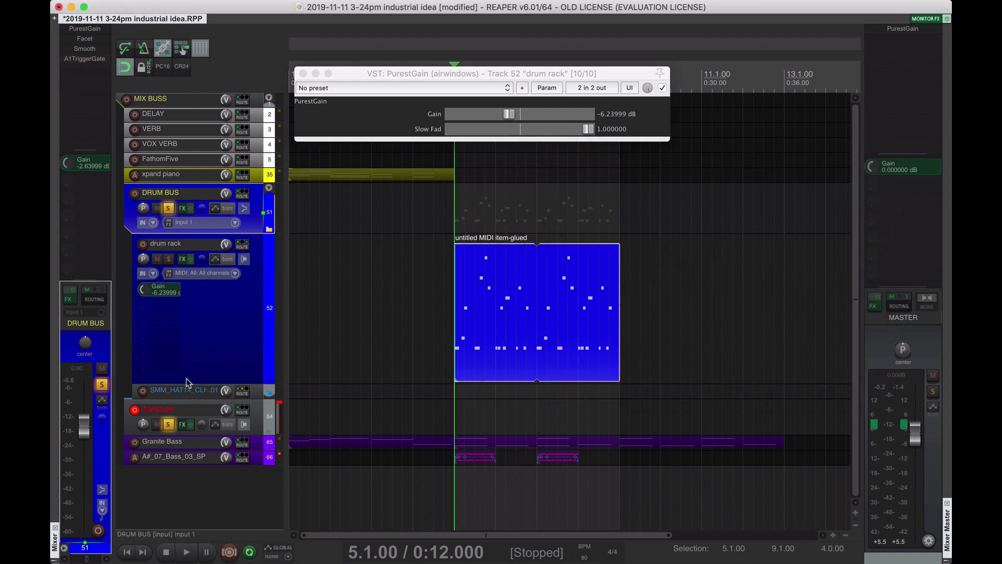
{"action": "left_click", "coordinate": [203, 390]}
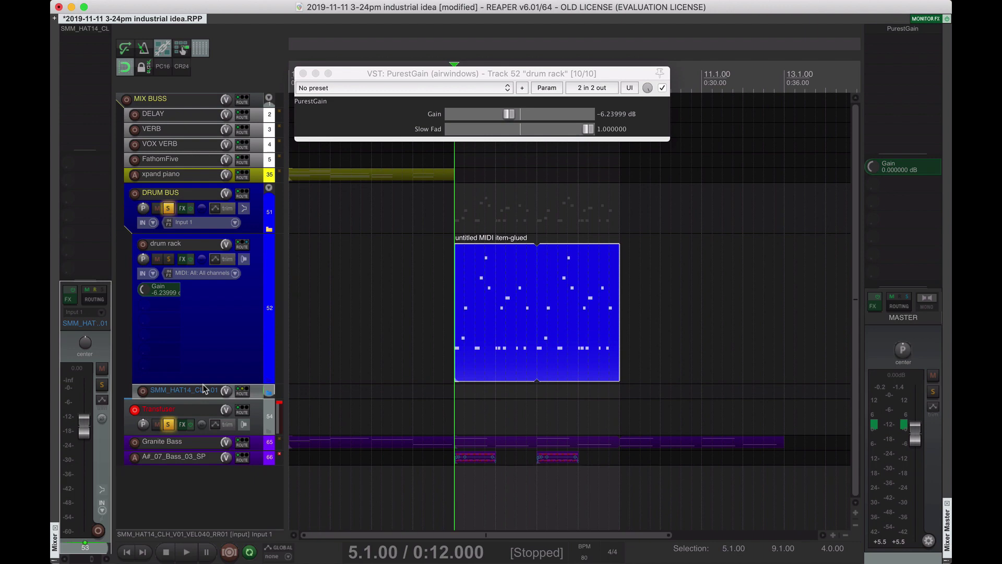
{"action": "left_click", "coordinate": [96, 32]}
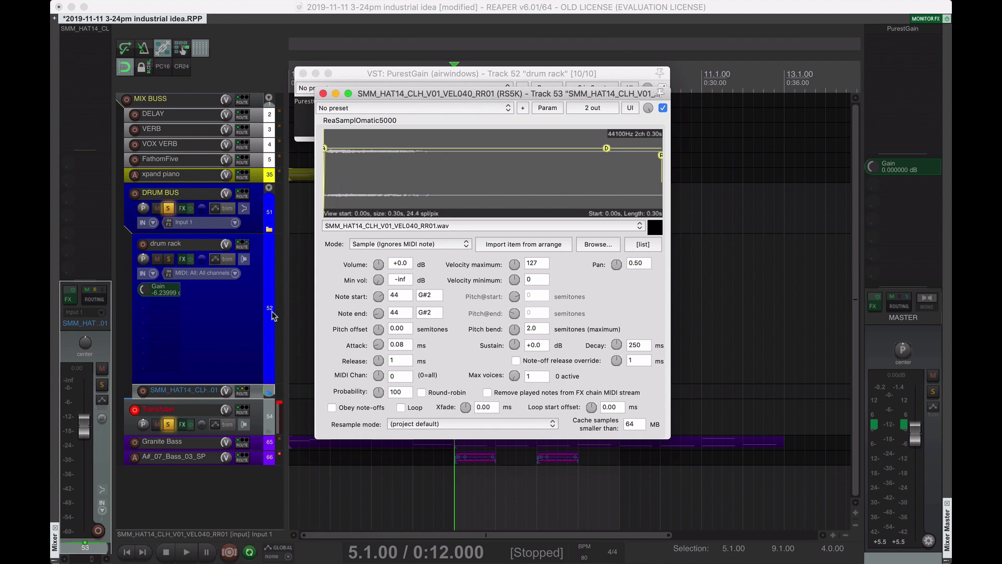
{"action": "left_click", "coordinate": [233, 320]}
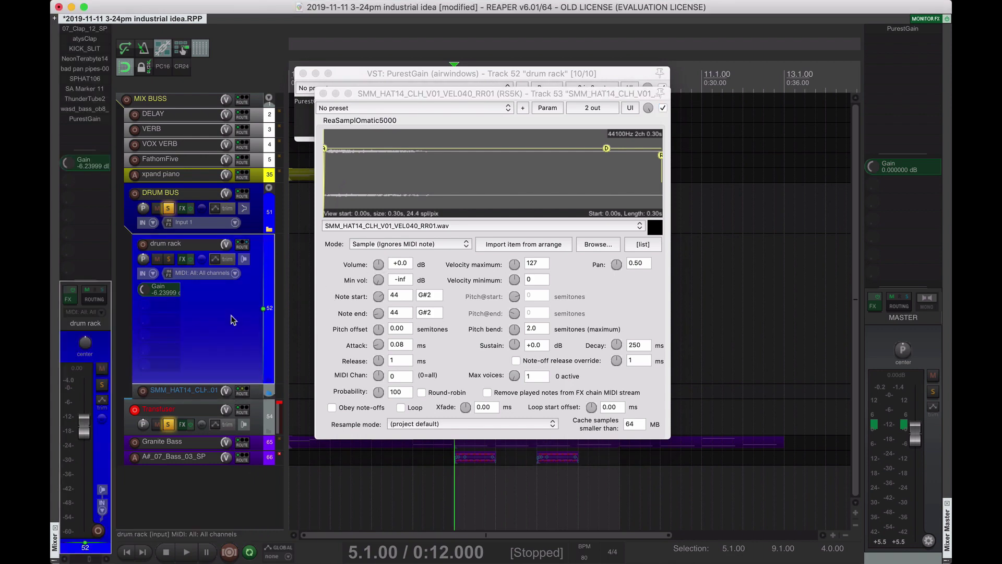
{"action": "left_click", "coordinate": [96, 38]}
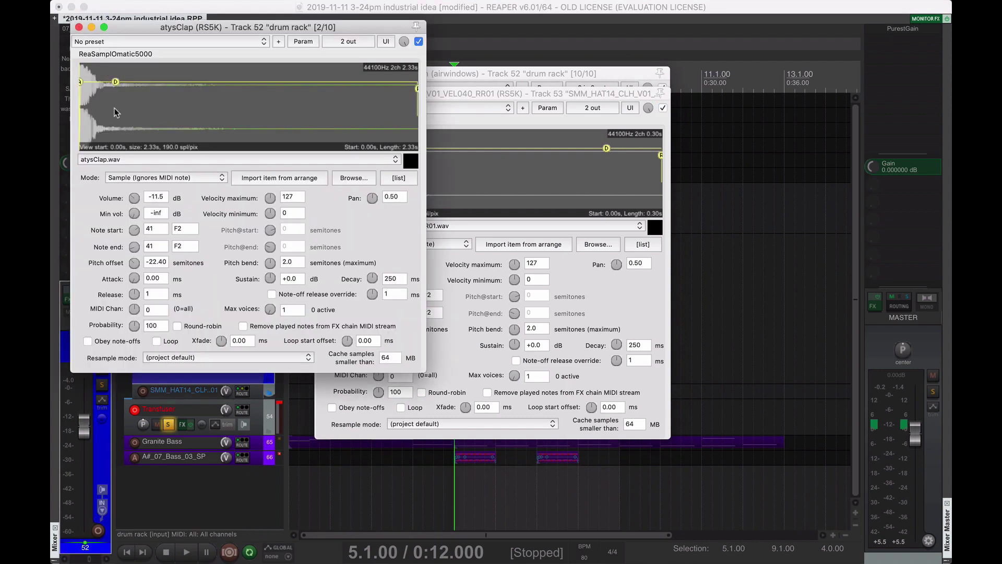
{"action": "left_click", "coordinate": [79, 27]}
{"action": "left_click", "coordinate": [197, 390]}
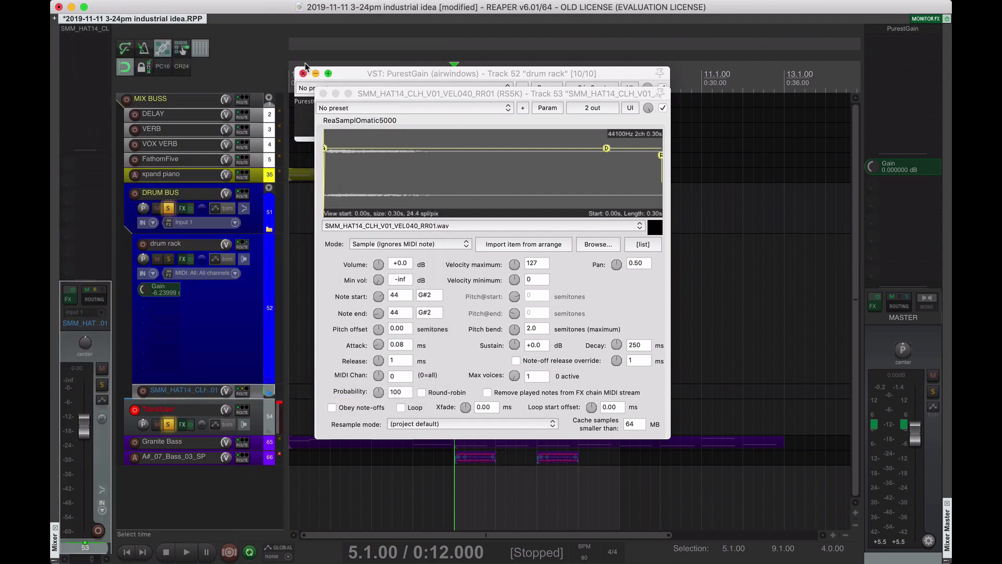
{"action": "left_click", "coordinate": [323, 94]}
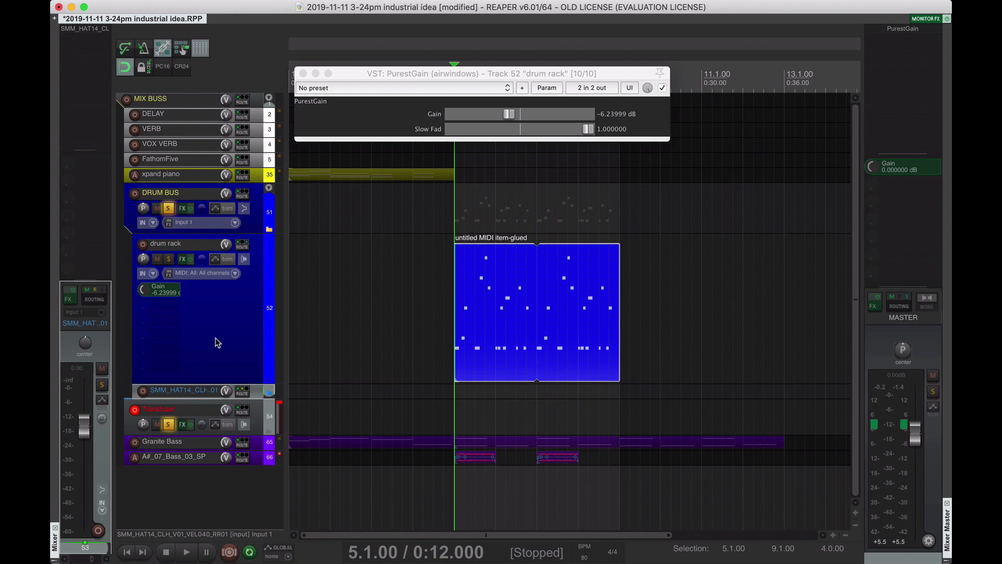
Disarm recording on the Transfuser track, ending with the hi-hat sample track selected
{"action": "left_click", "coordinate": [199, 319]}
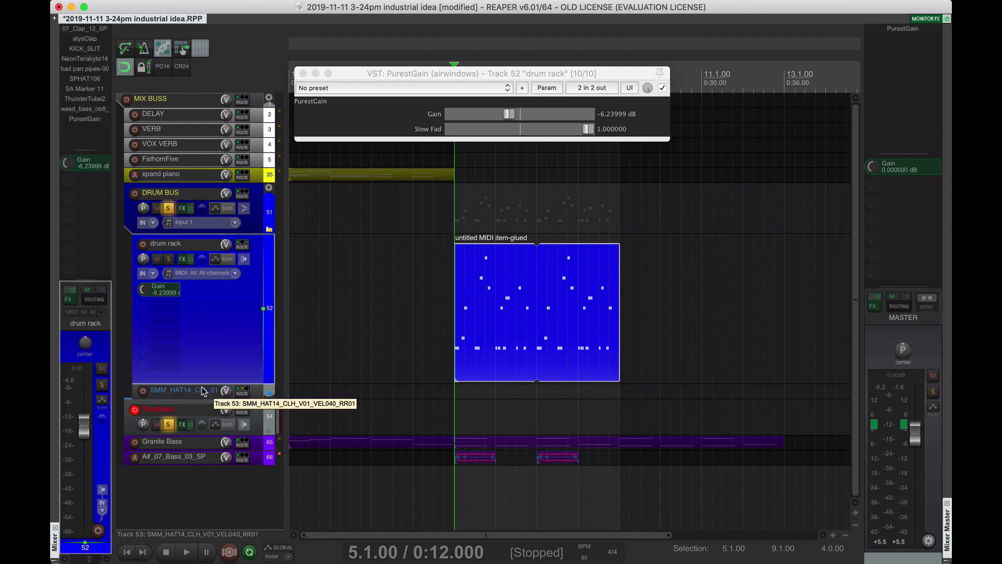
{"action": "left_click", "coordinate": [201, 395]}
{"action": "left_click", "coordinate": [210, 336]}
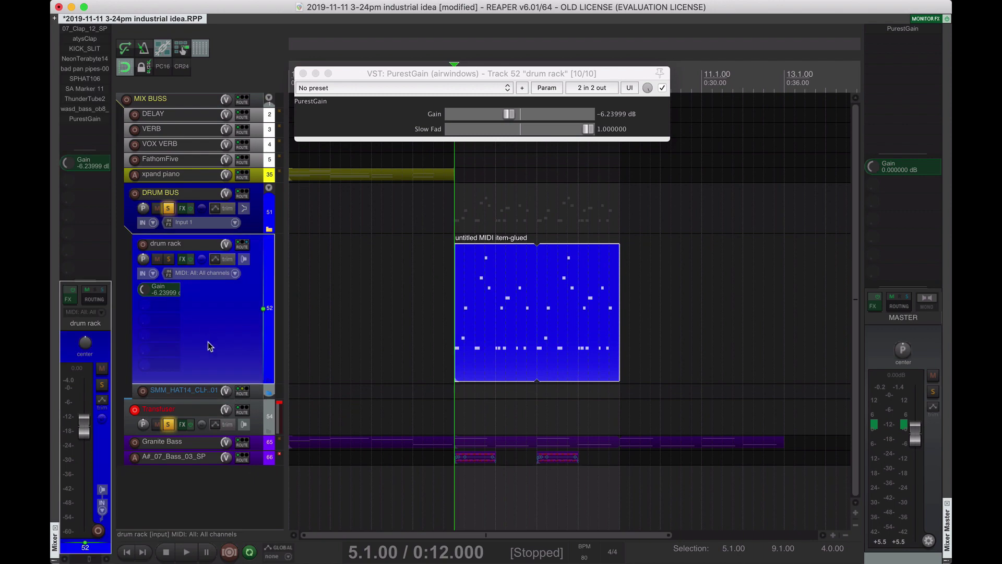
{"action": "left_click", "coordinate": [200, 389]}
{"action": "left_click", "coordinate": [205, 362]}
{"action": "left_click", "coordinate": [205, 393]}
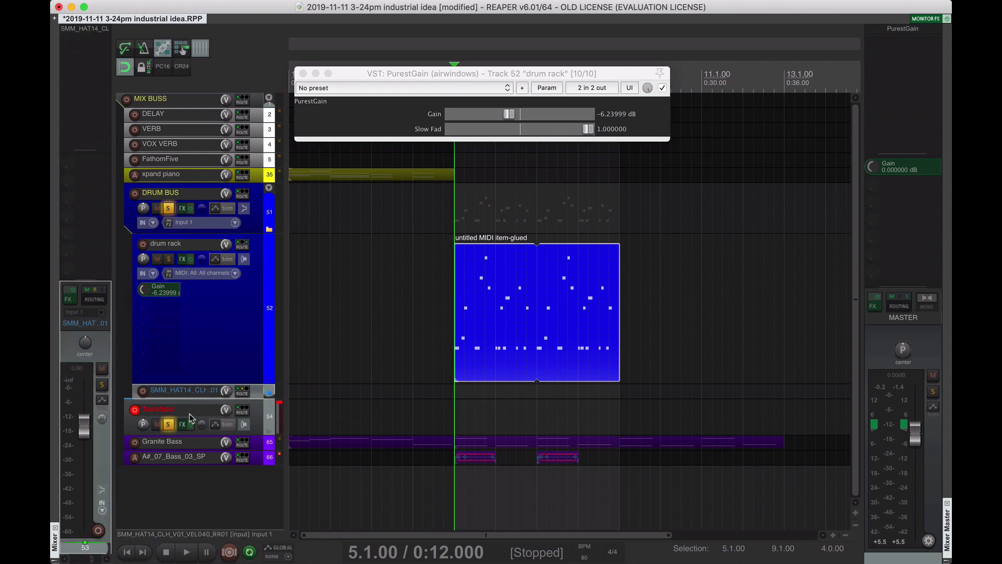
{"action": "left_click", "coordinate": [135, 409]}
{"action": "left_click", "coordinate": [206, 369]}
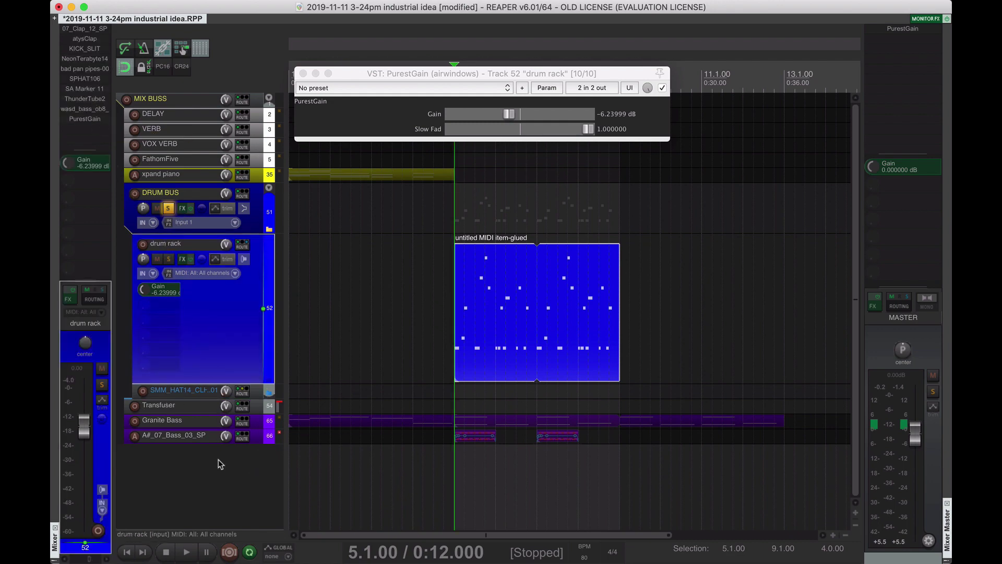
{"action": "left_click", "coordinate": [192, 190]}
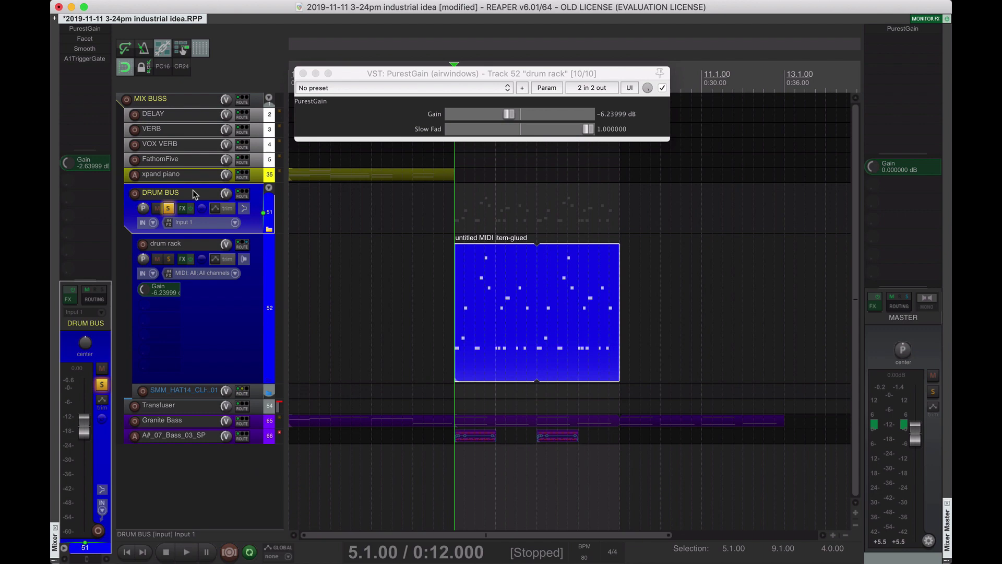
{"action": "left_click", "coordinate": [197, 393]}
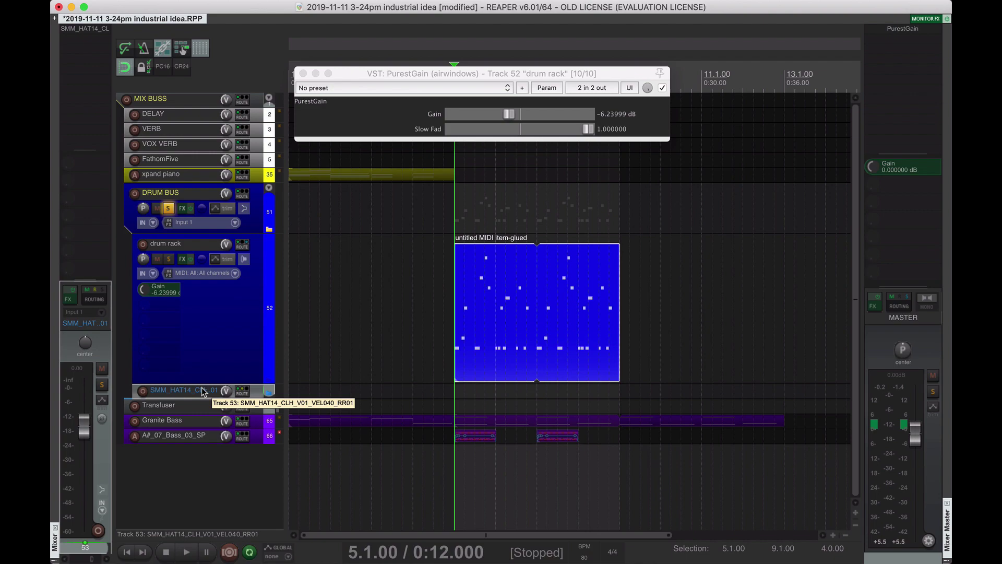
Check the drum pattern in the MIDI editor, move it onto the hi-hat track, and play from bar 5
{"action": "left_click", "coordinate": [515, 319]}
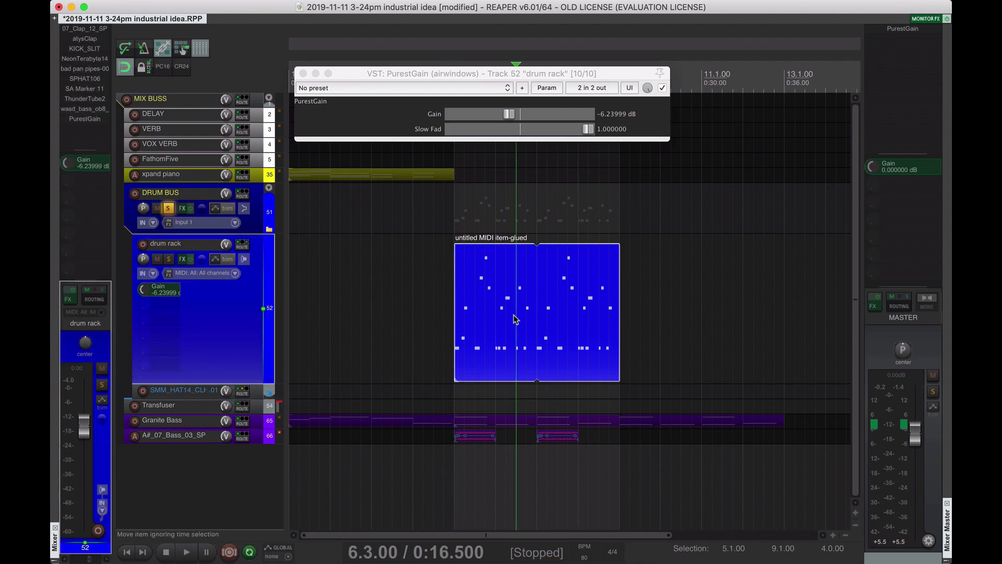
{"action": "double_click", "coordinate": [516, 318]}
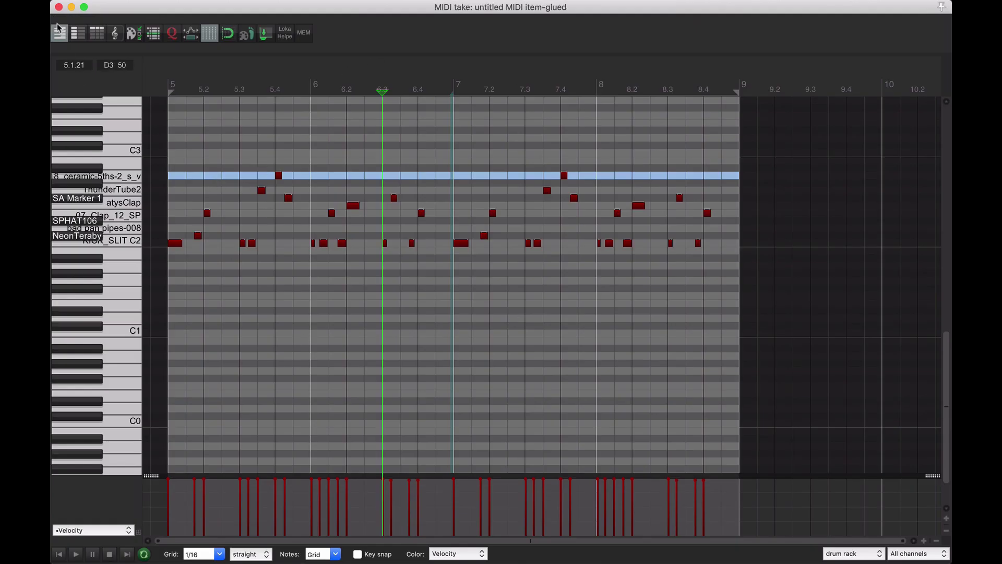
{"action": "left_click", "coordinate": [58, 7]}
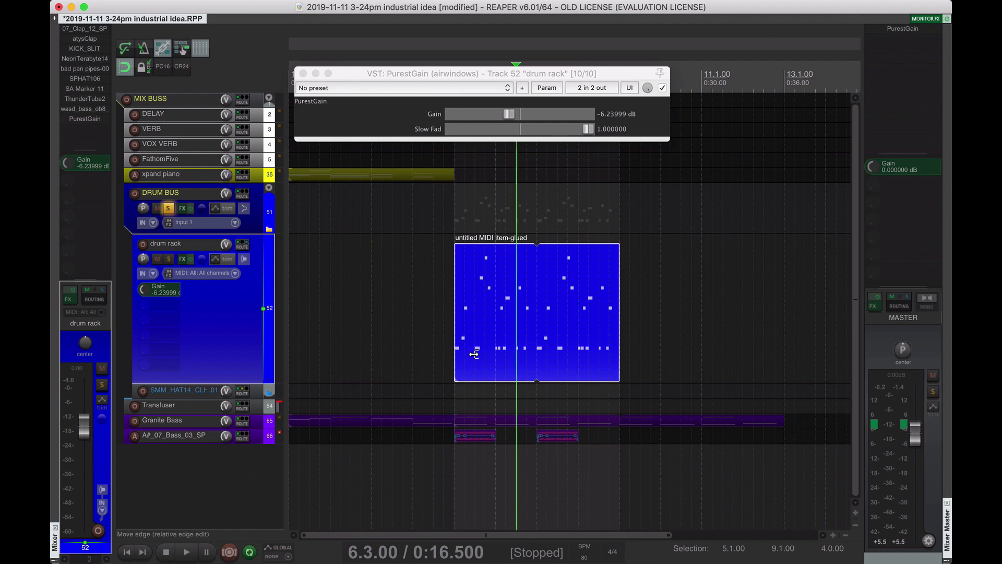
{"action": "left_click_drag", "start_coordinate": [470, 351], "coordinate": [485, 391]}
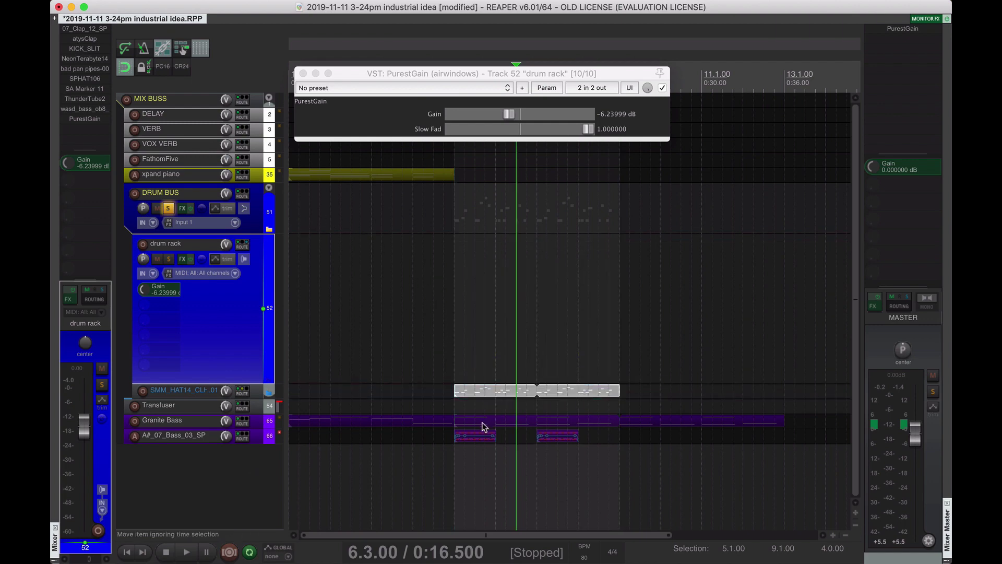
{"action": "left_click", "coordinate": [454, 373]}
{"action": "key", "text": "space"}
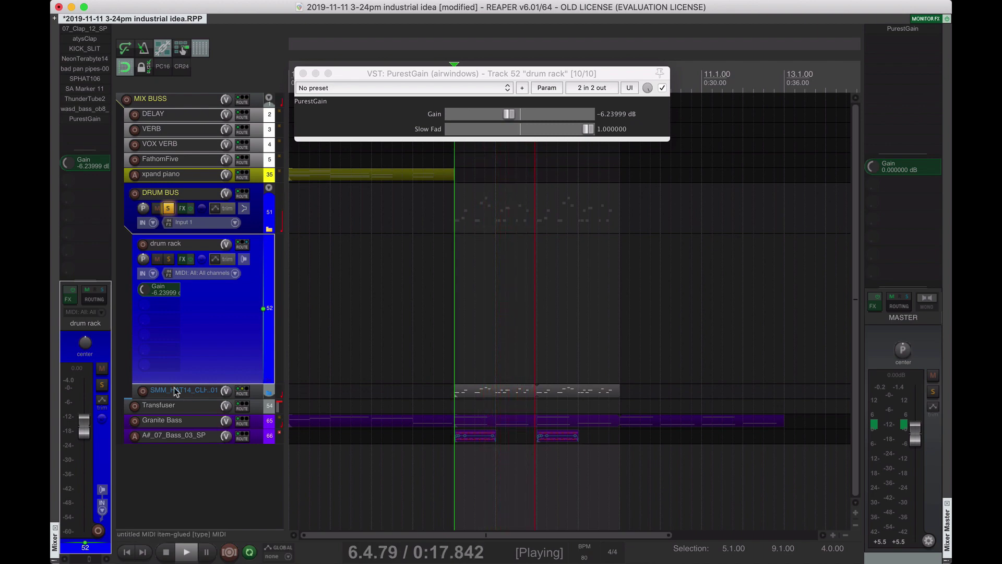
{"action": "left_click", "coordinate": [193, 391]}
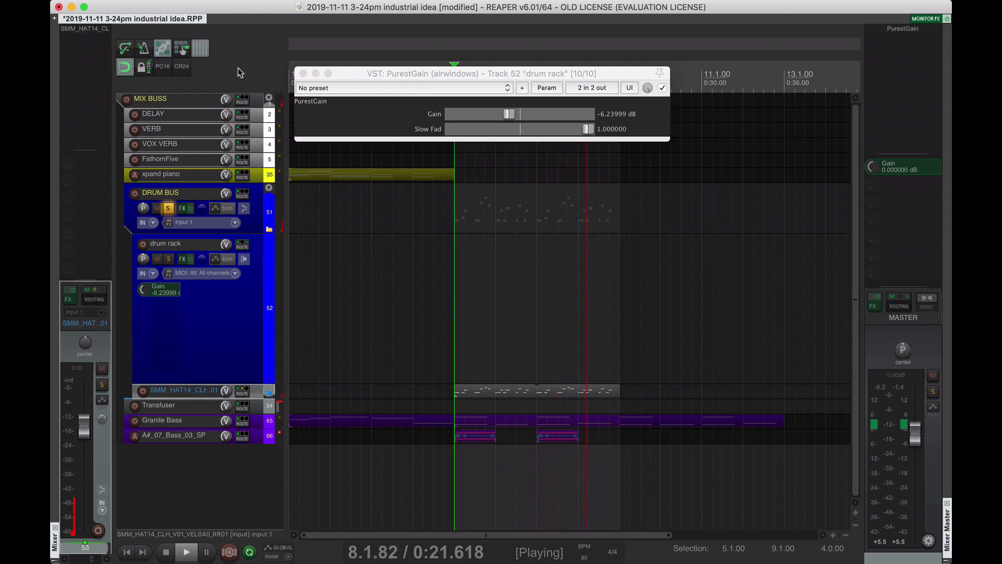
{"action": "left_click", "coordinate": [304, 74]}
{"action": "key", "text": "space"}
Inspect the item in the piano roll, then move it back onto the drum rack track
{"action": "left_click", "coordinate": [481, 393]}
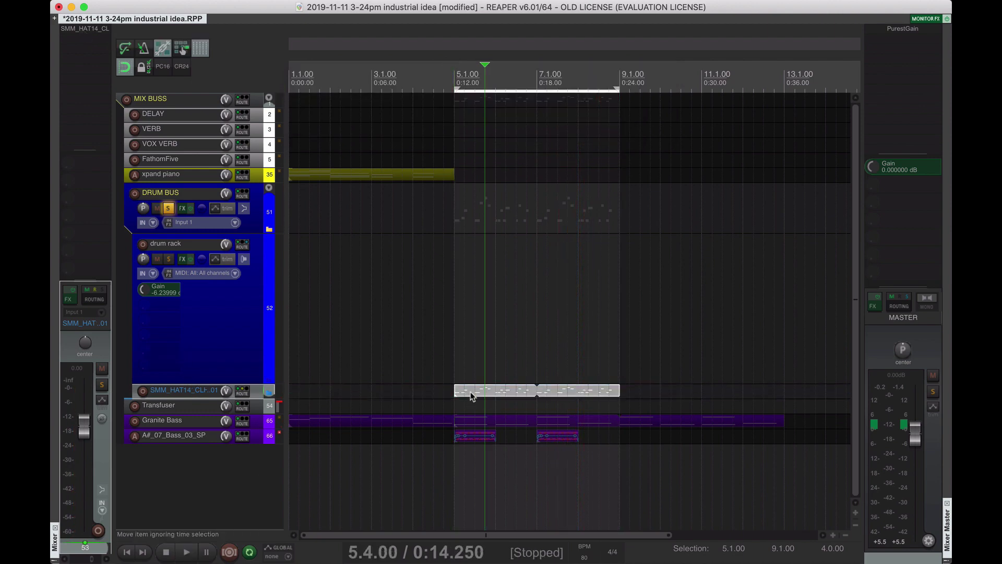
{"action": "double_click", "coordinate": [471, 393]}
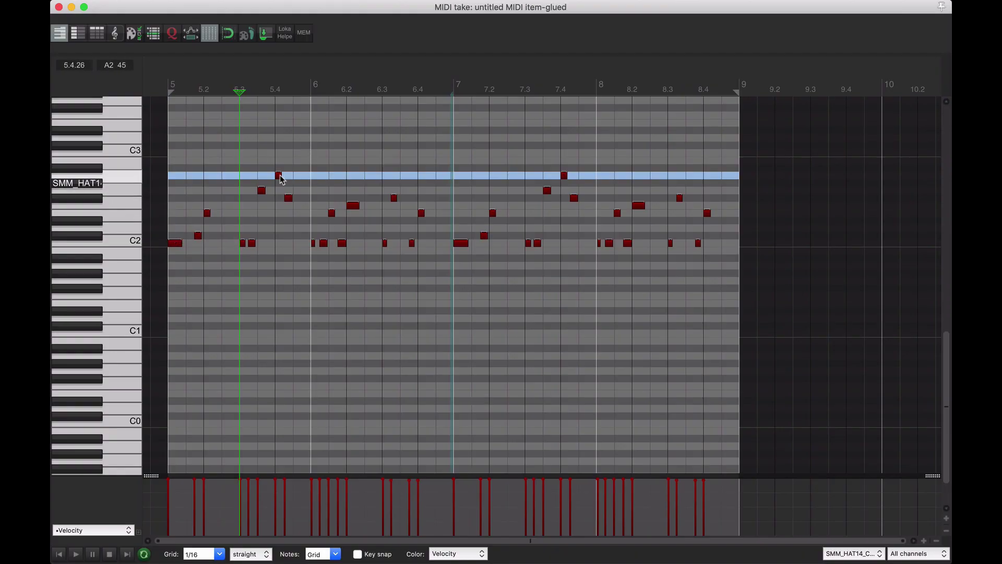
{"action": "key", "text": "Escape"}
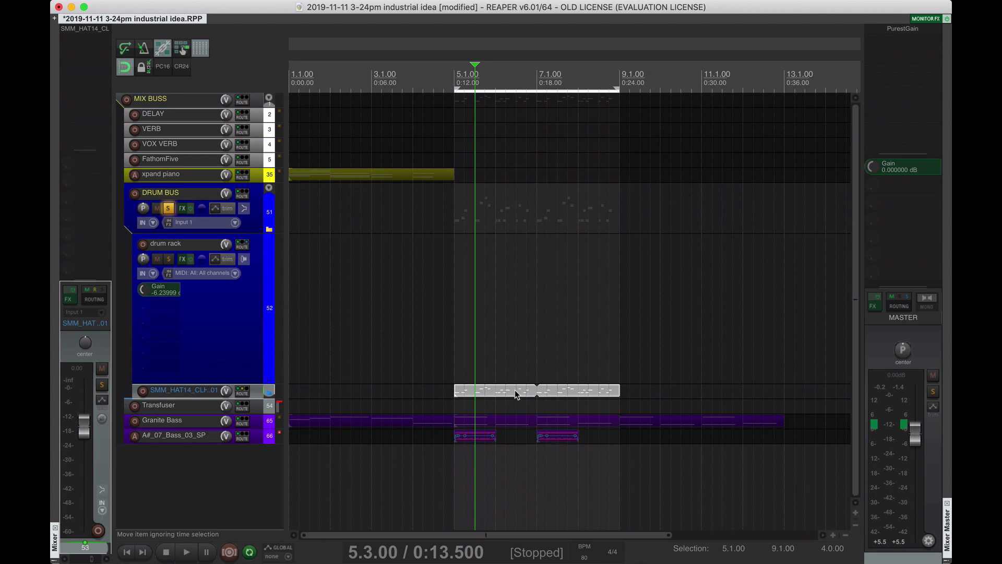
{"action": "left_click_drag", "start_coordinate": [515, 391], "coordinate": [516, 357]}
Audition the drum rack with its RS5k manager open, then move the MIDI item onto the hi-hat track
{"action": "left_click", "coordinate": [225, 321]}
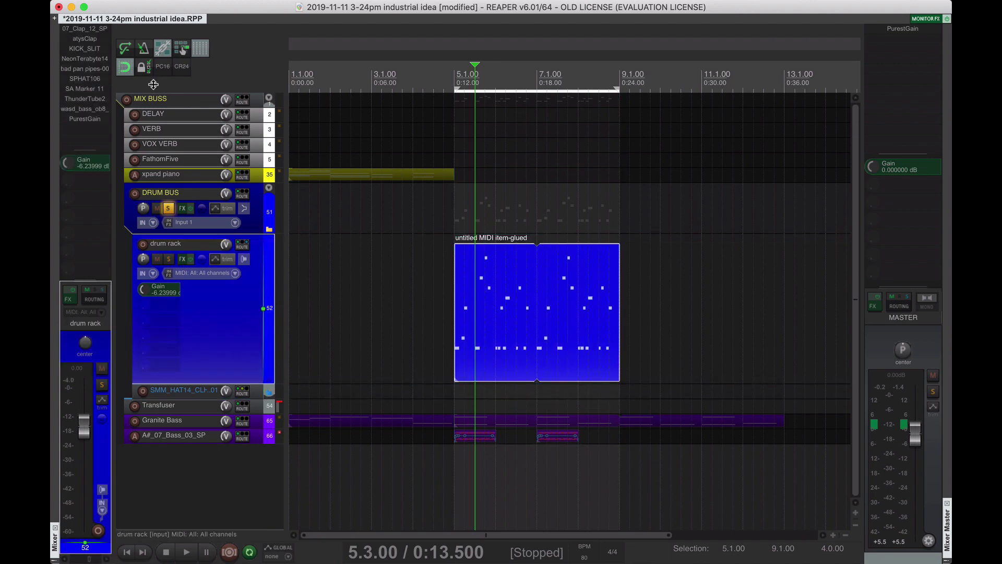
{"action": "key", "text": "ctrl+shift+r"}
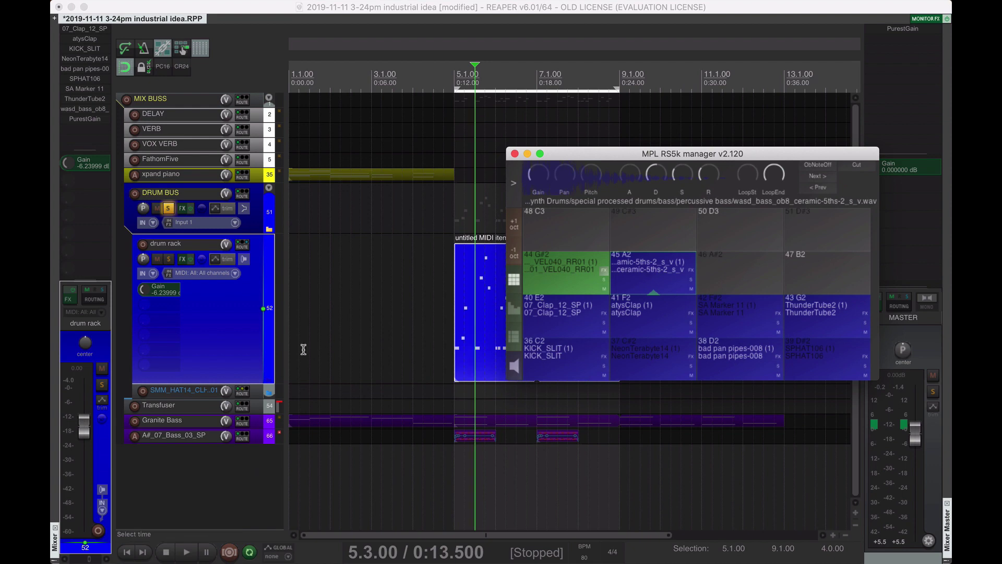
{"action": "left_click", "coordinate": [231, 345]}
{"action": "key", "text": "space"}
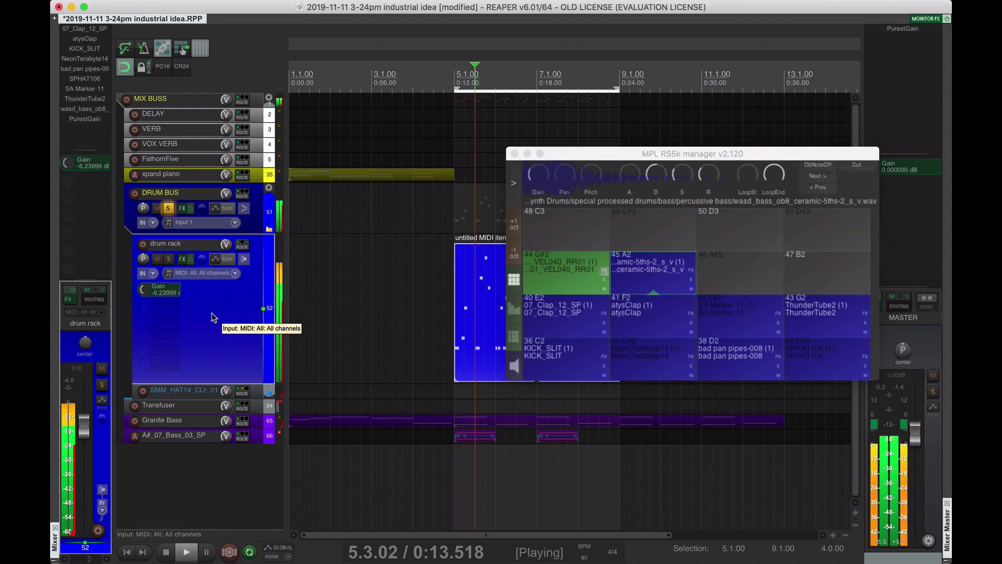
{"action": "key", "text": "space"}
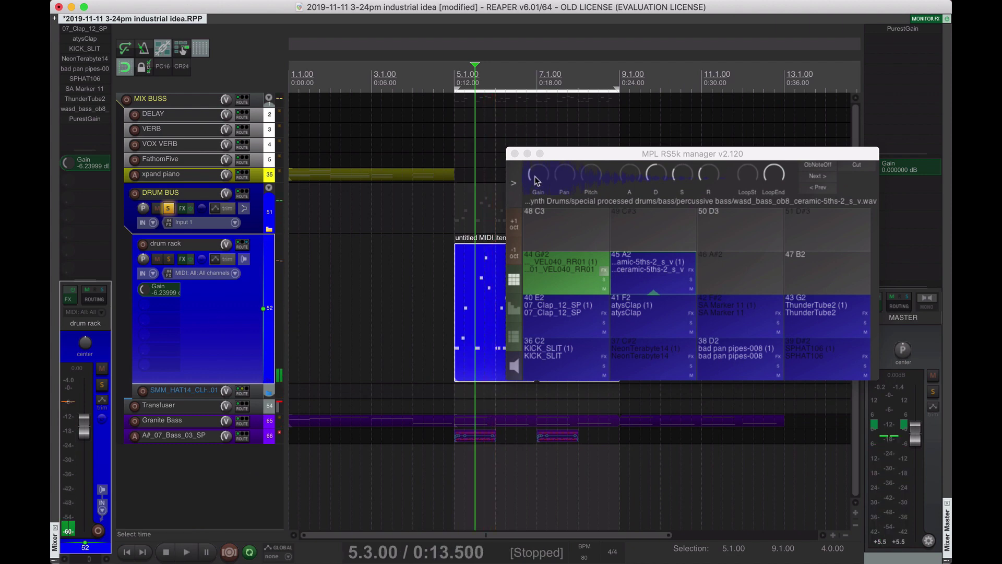
{"action": "left_click", "coordinate": [515, 153]}
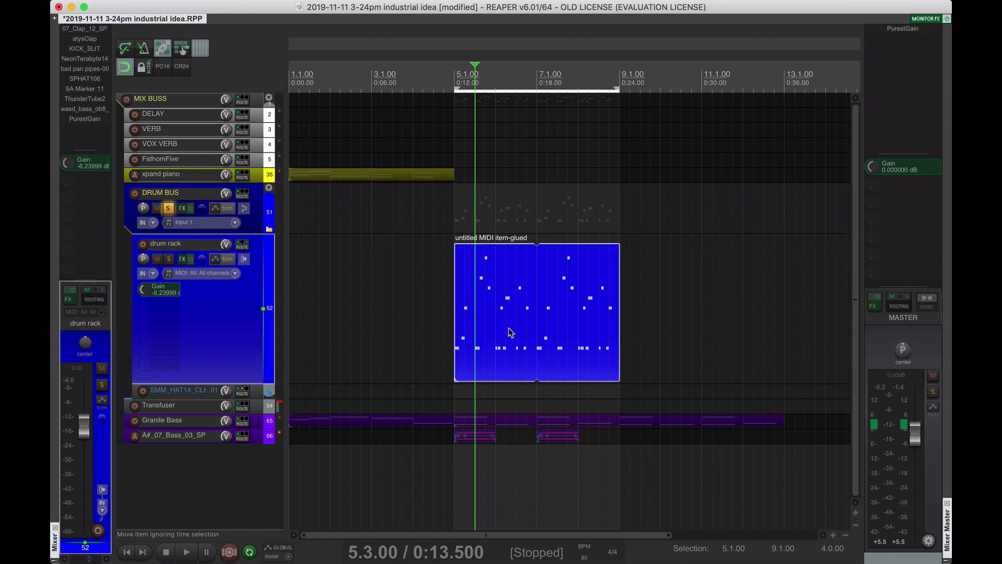
{"action": "left_click_drag", "start_coordinate": [509, 328], "coordinate": [501, 390]}
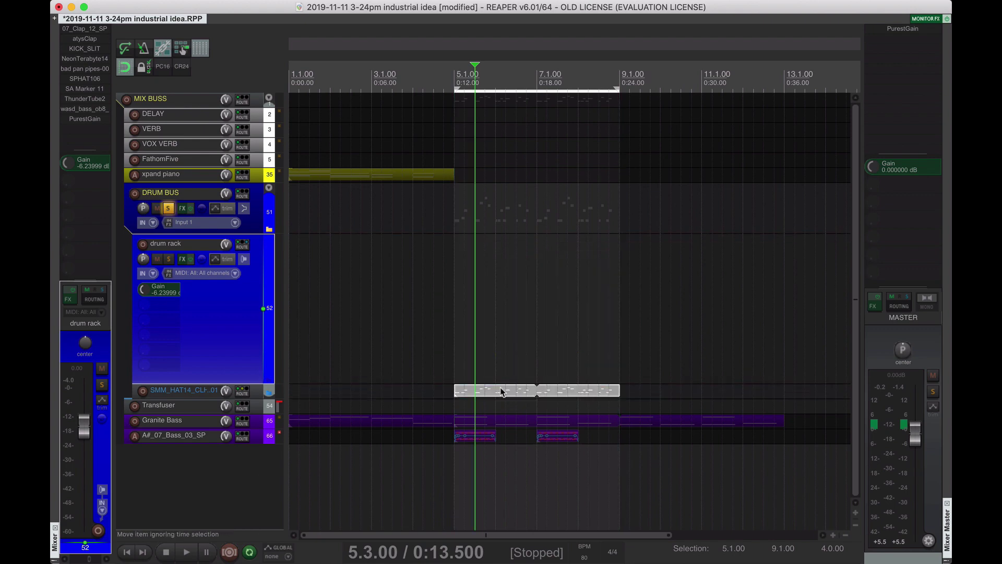
{"action": "left_click", "coordinate": [483, 392]}
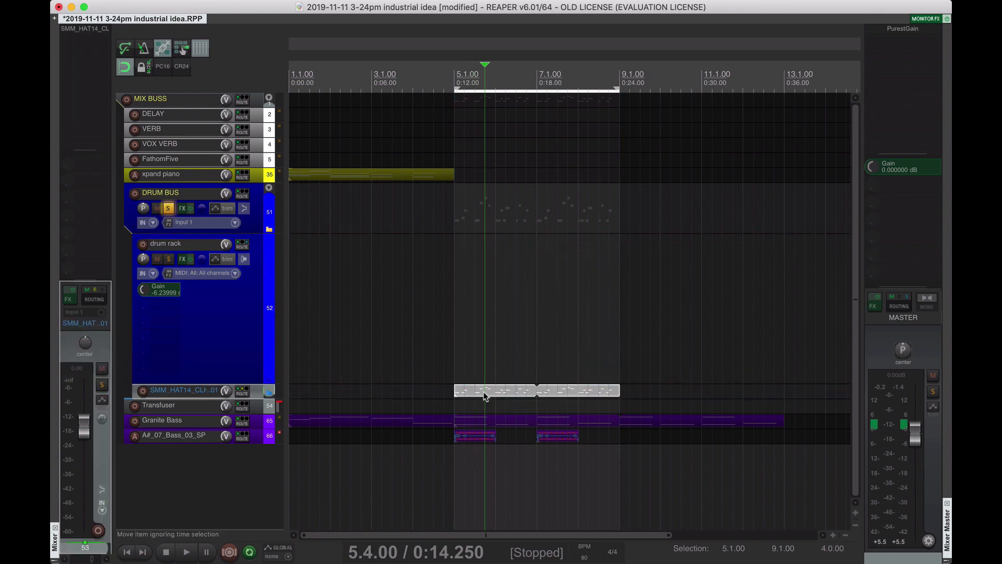
{"action": "double_click", "coordinate": [484, 391]}
{"action": "left_click", "coordinate": [191, 244]}
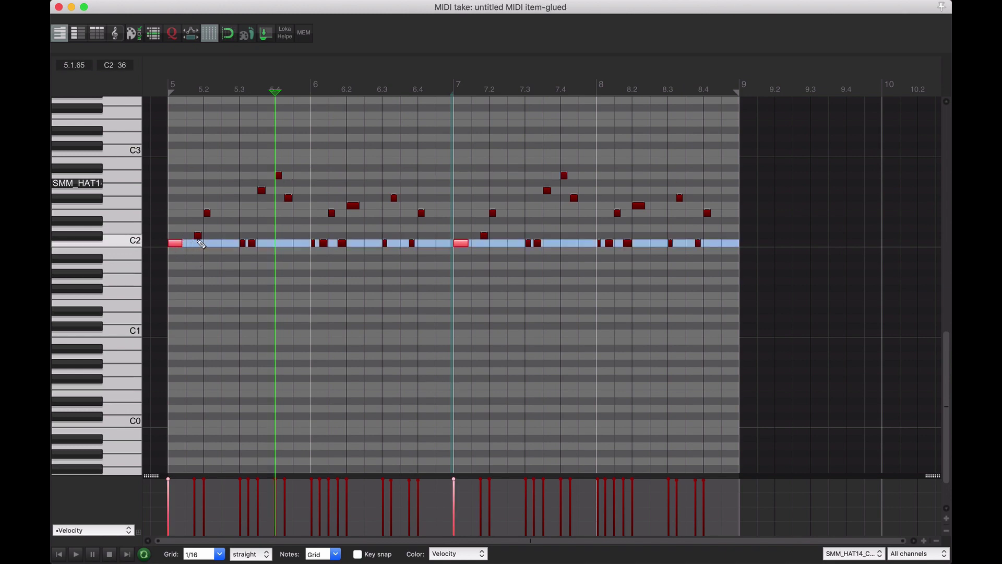
{"action": "left_click", "coordinate": [207, 213]}
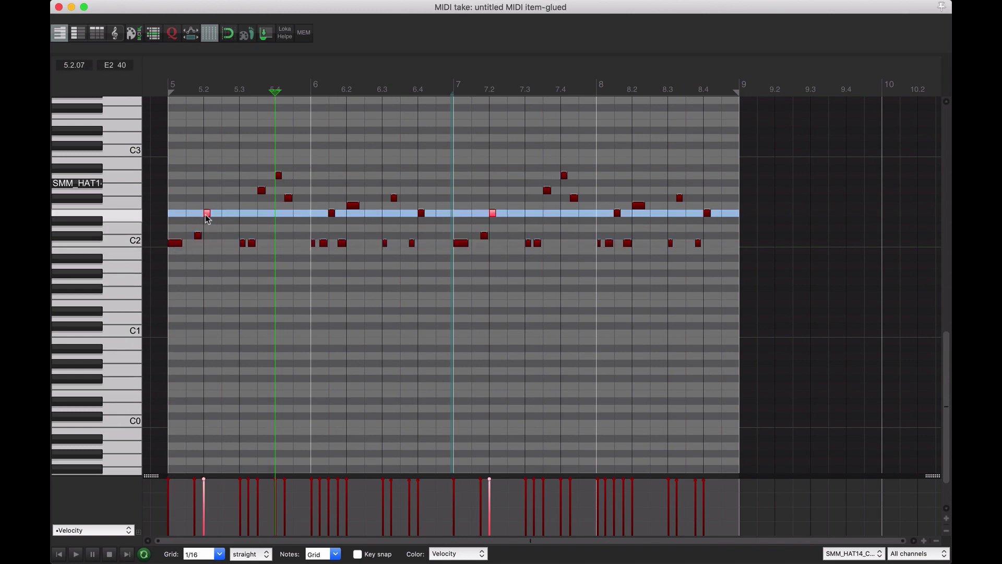
{"action": "left_click", "coordinate": [94, 184]}
{"action": "left_click", "coordinate": [94, 187]}
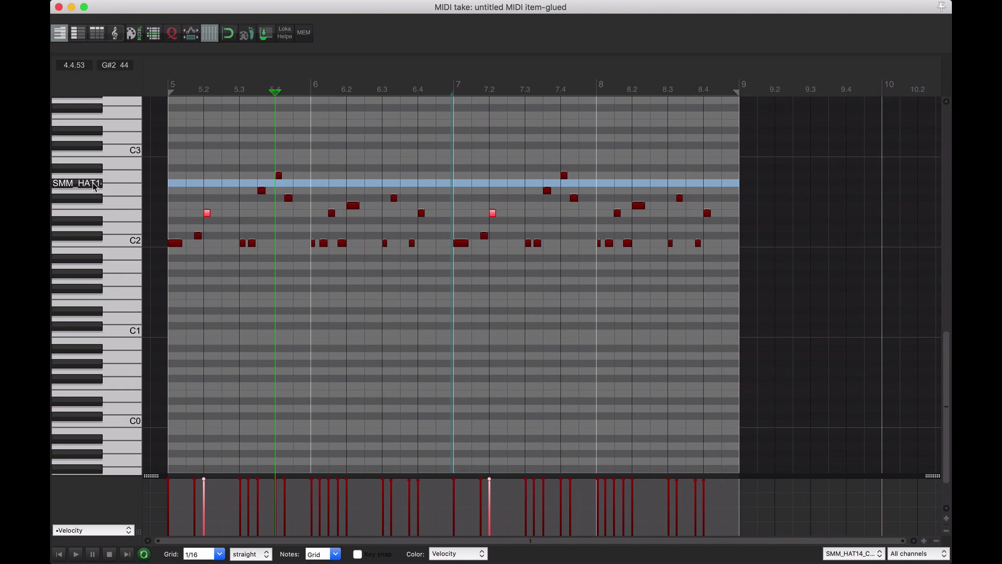
{"action": "left_click", "coordinate": [59, 6]}
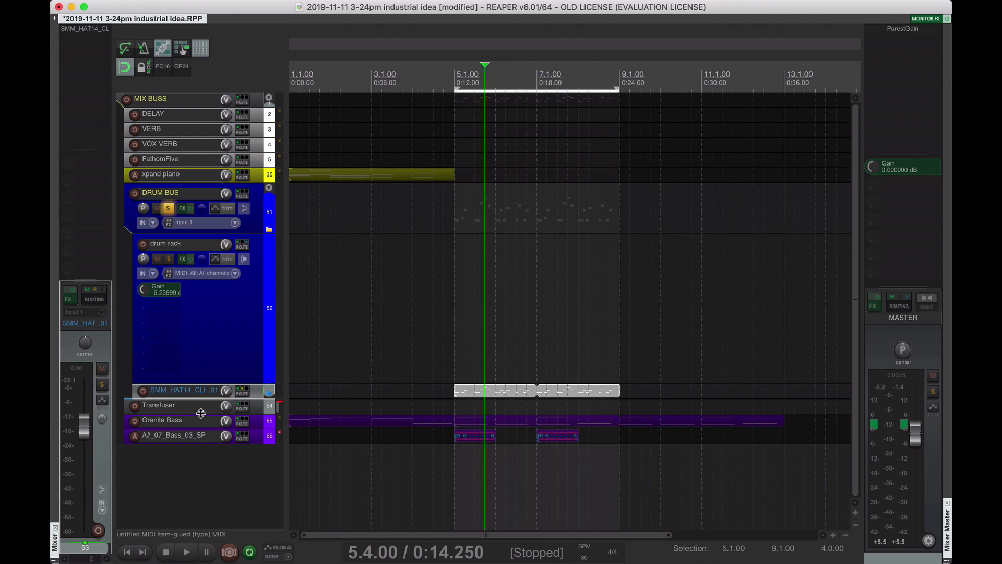
Drag the MIDI item back to drum rack, save with Cmd+S, and reopen the RS5k manager
{"action": "scroll", "coordinate": [543, 381], "scroll_direction": "down", "scroll_amount": 4}
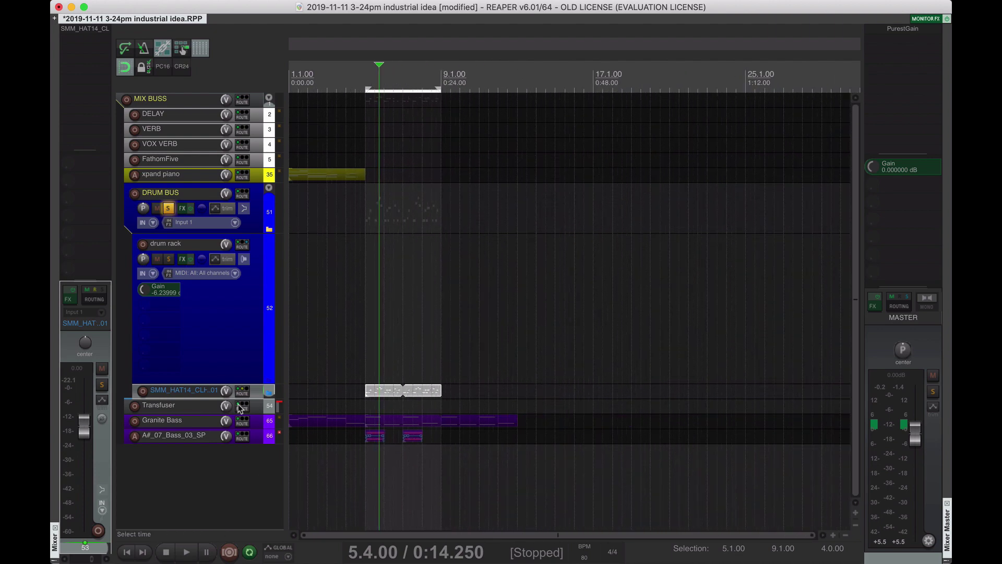
{"action": "left_click", "coordinate": [205, 337]}
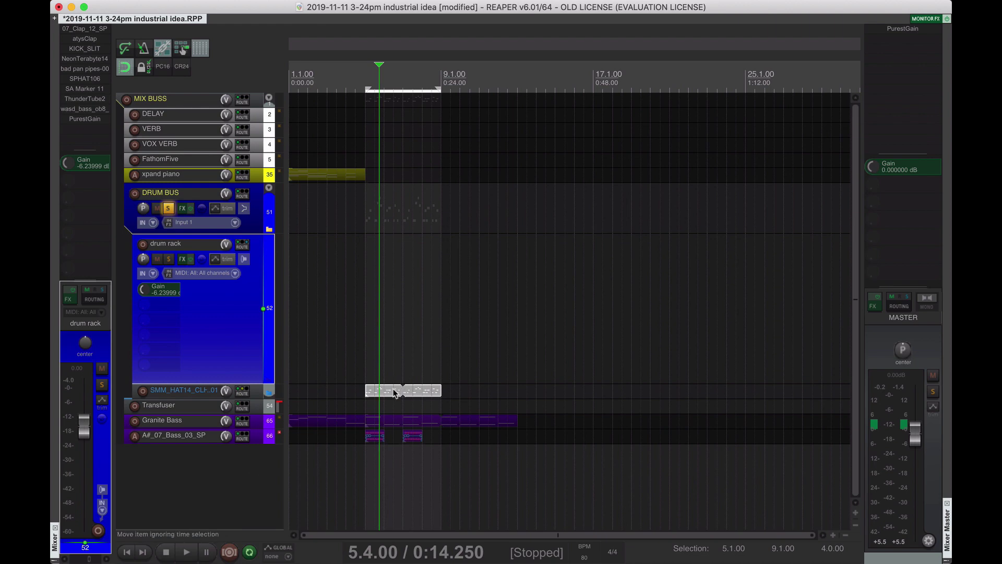
{"action": "left_click_drag", "start_coordinate": [394, 393], "coordinate": [393, 335]}
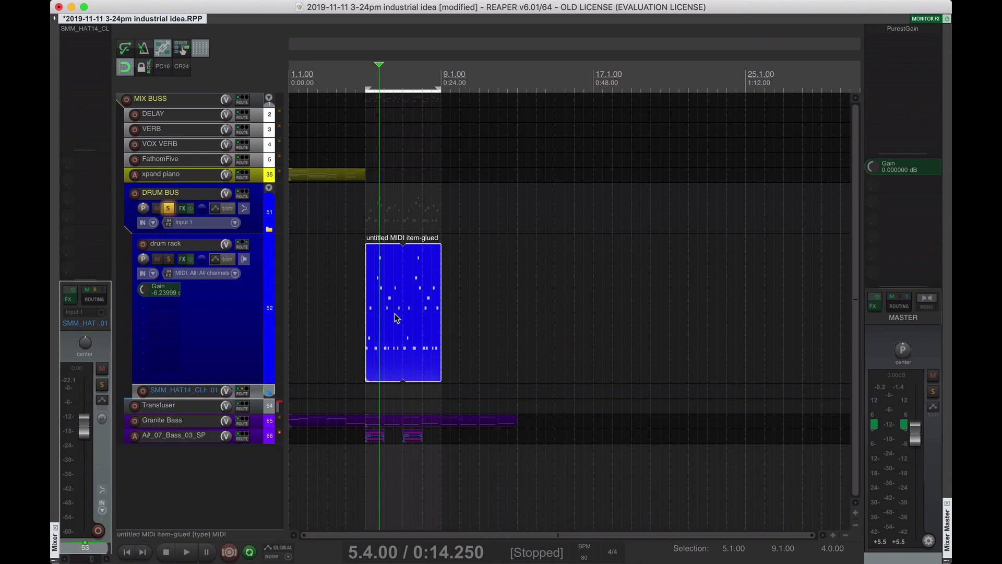
{"action": "key", "text": "super+s"}
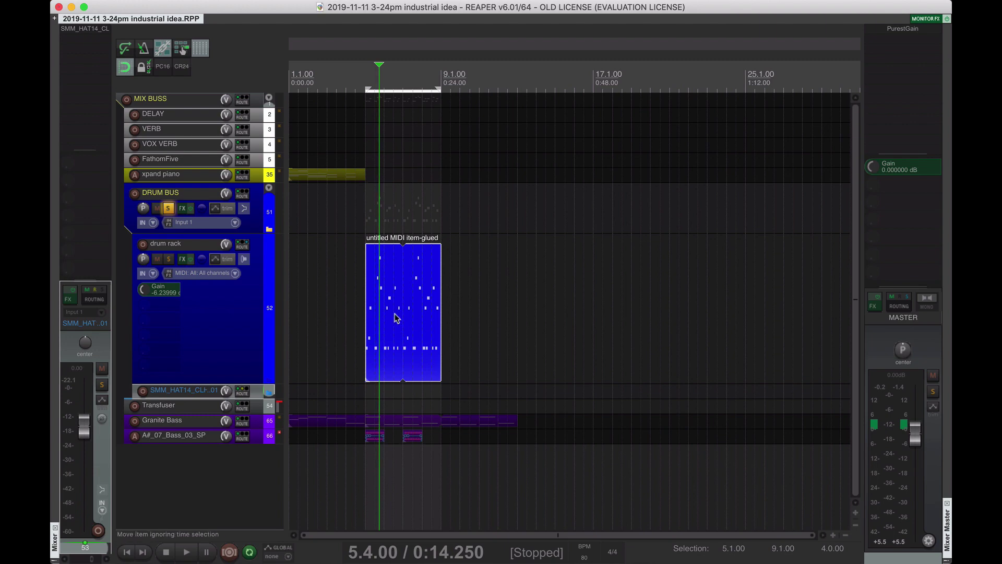
{"action": "left_click", "coordinate": [214, 318]}
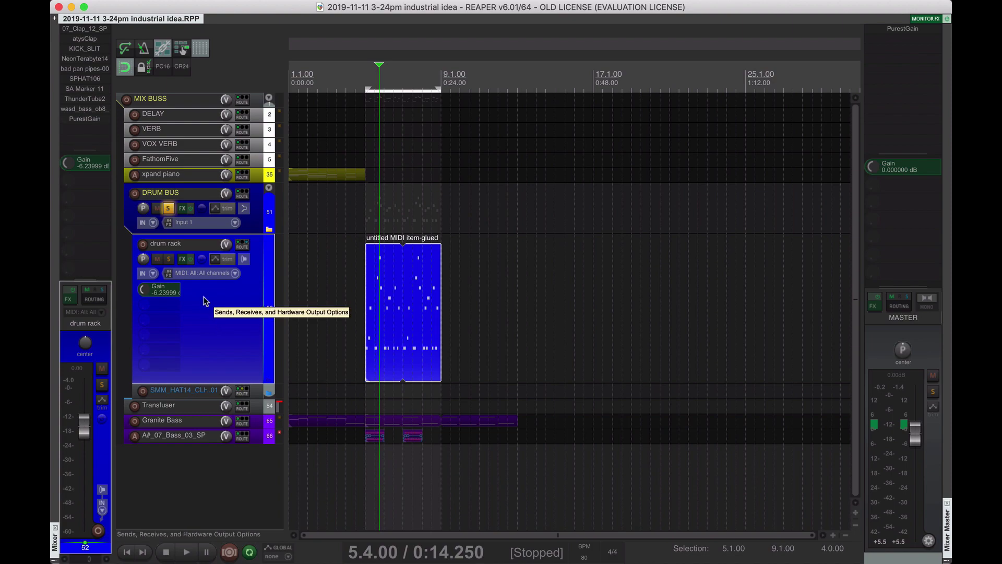
{"action": "key", "text": "r"}
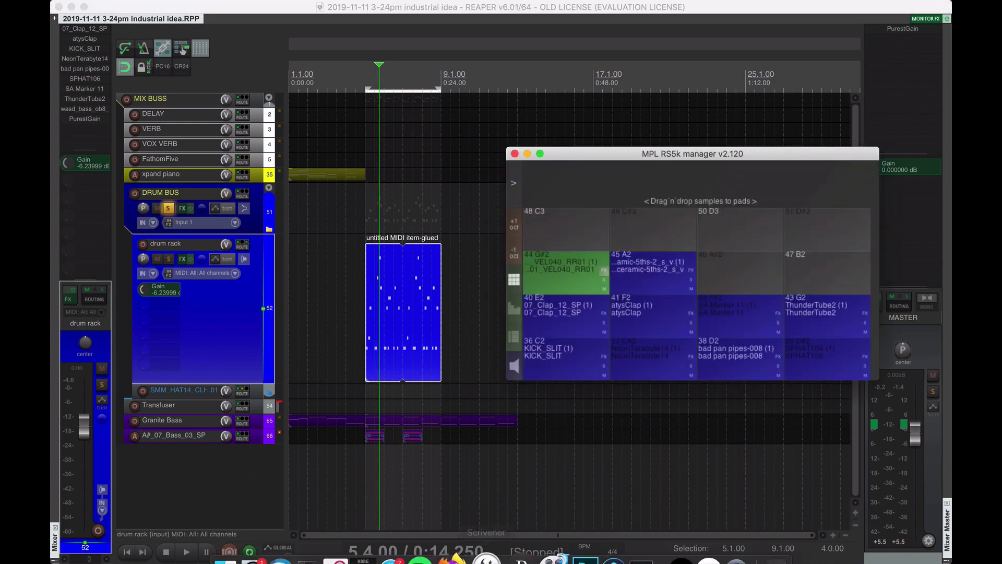
In Firefox, scroll the MPL scripts forum thread, highlight its script list, then go to the ReaPack page
{"action": "left_click", "coordinate": [480, 551]}
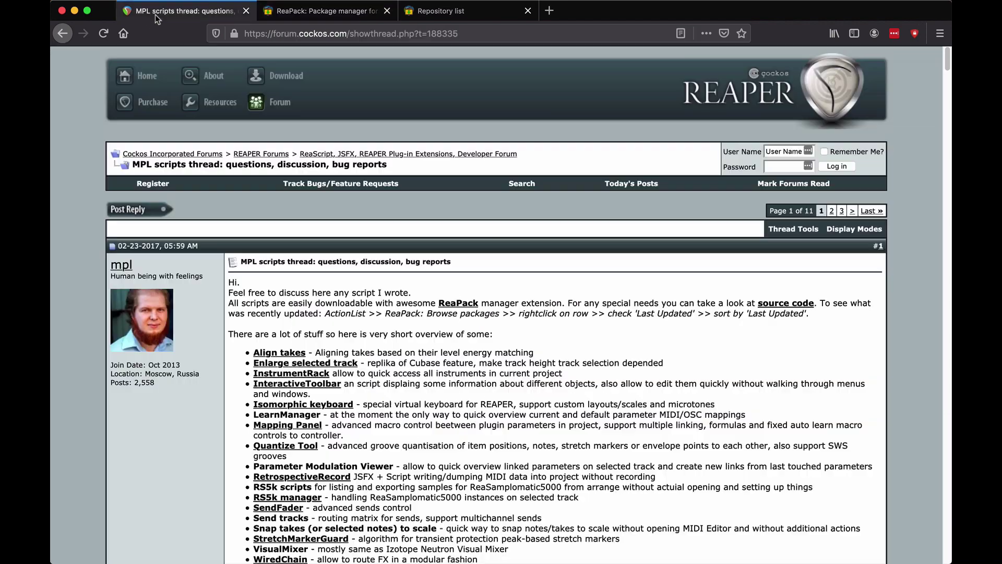
{"action": "left_click", "coordinate": [153, 17]}
{"action": "scroll", "coordinate": [322, 404], "scroll_direction": "down", "scroll_amount": 4}
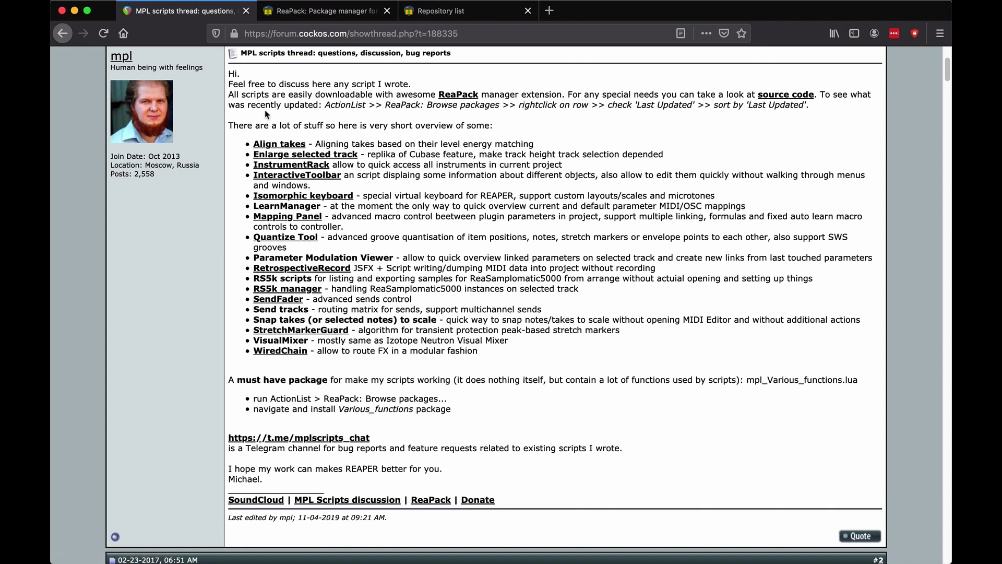
{"action": "left_click_drag", "start_coordinate": [265, 114], "coordinate": [514, 360]}
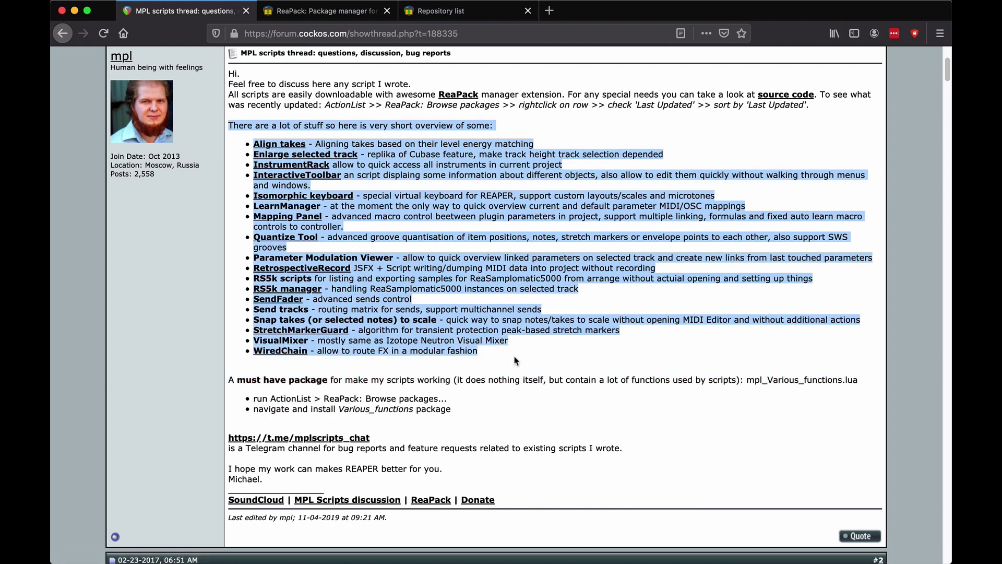
{"action": "left_click", "coordinate": [319, 12]}
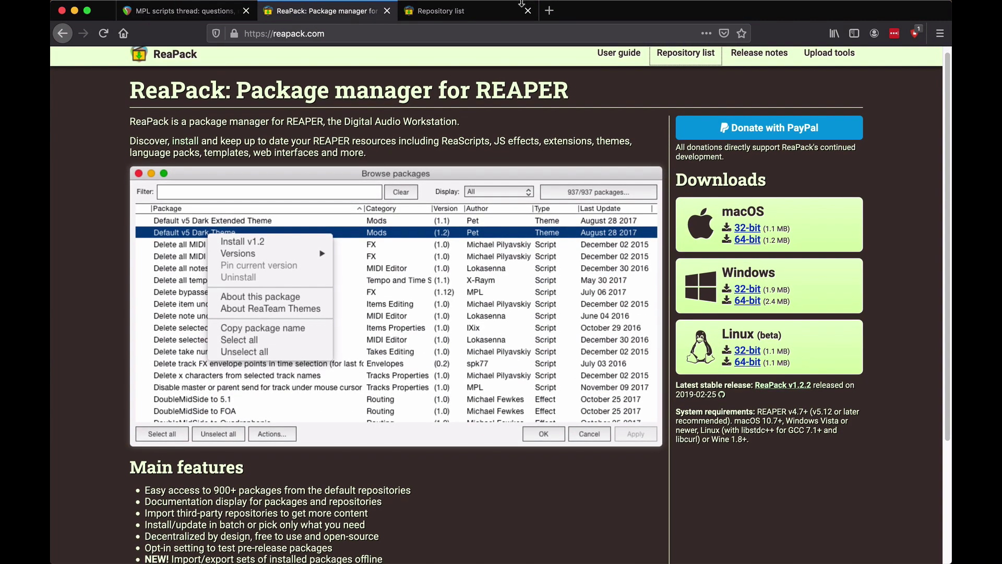
Open ReaPack's Repository list and scroll through the available repositories
{"action": "left_click", "coordinate": [483, 16]}
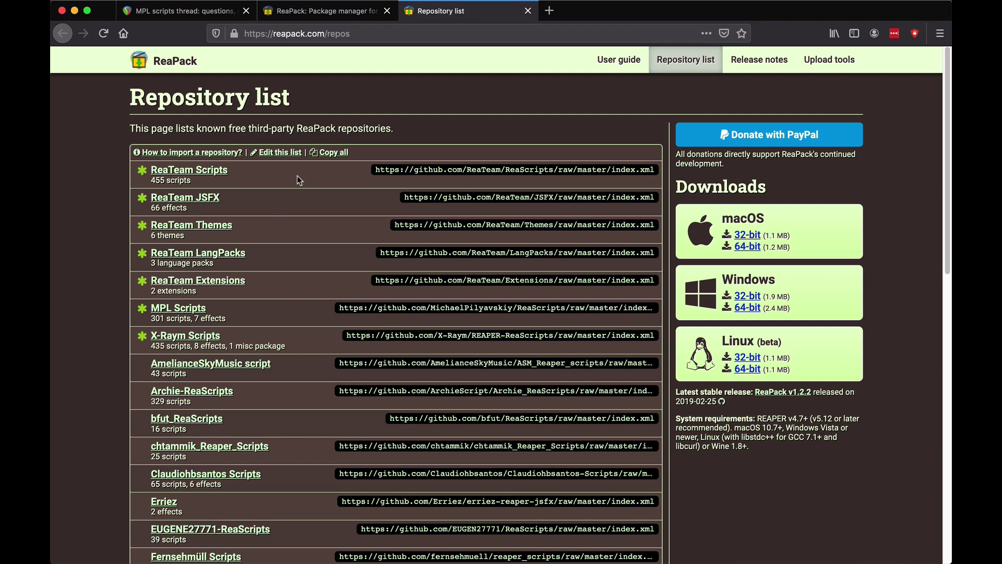
{"action": "left_click", "coordinate": [339, 15]}
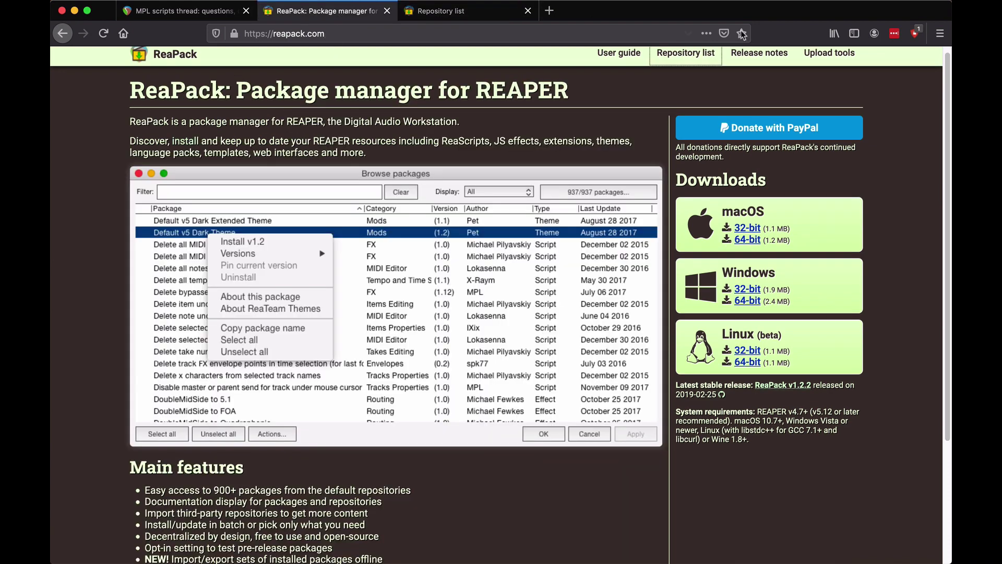
{"action": "left_click", "coordinate": [686, 59]}
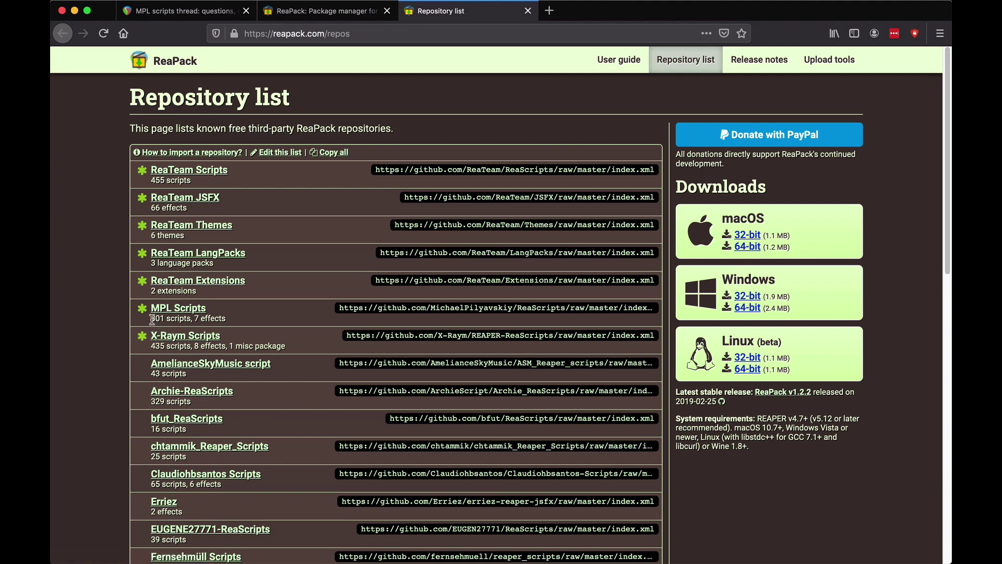
{"action": "left_click", "coordinate": [321, 14]}
{"action": "left_click", "coordinate": [425, 12]}
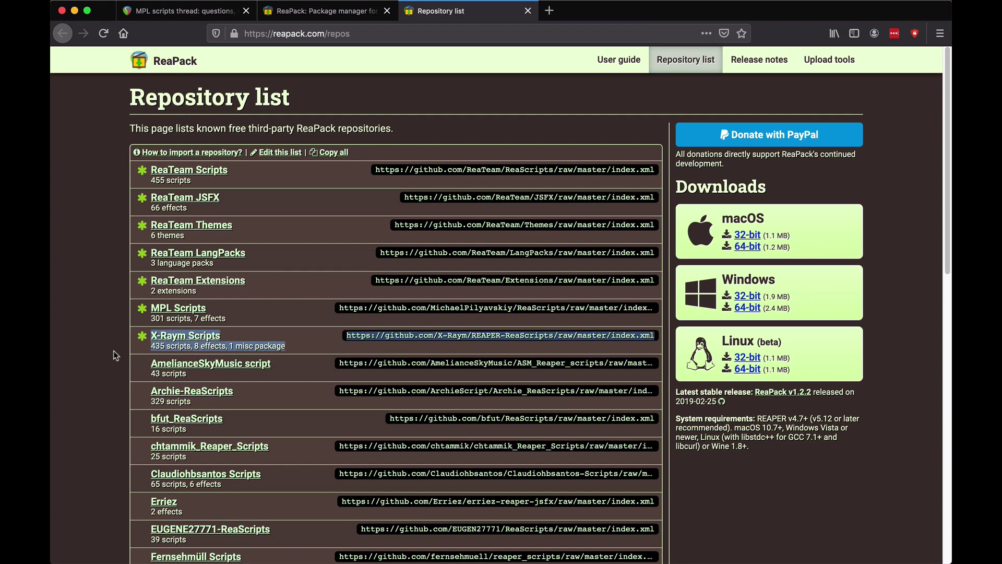
{"action": "scroll", "coordinate": [89, 348], "scroll_direction": "down", "scroll_amount": 5}
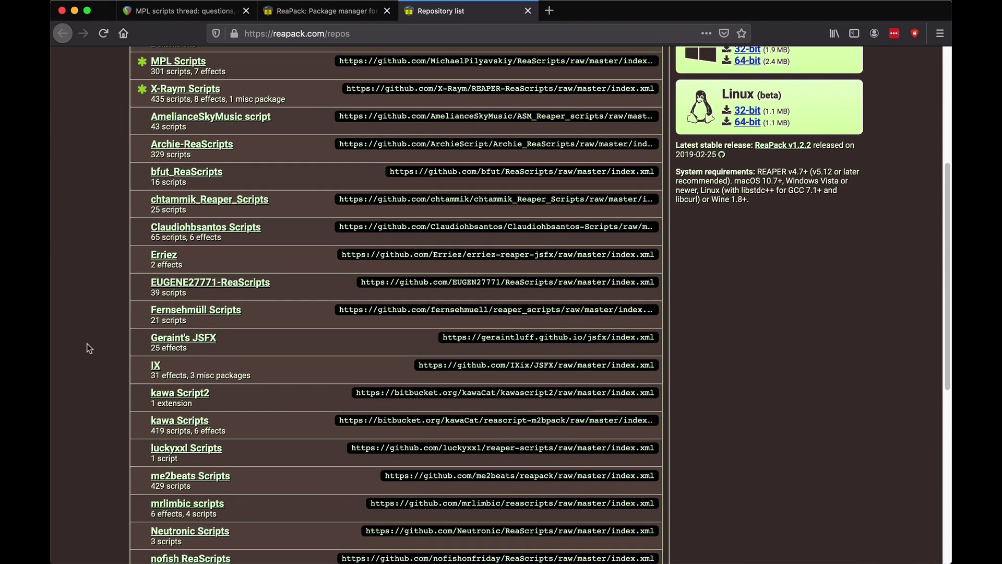
{"action": "scroll", "coordinate": [89, 348], "scroll_direction": "down", "scroll_amount": 2}
{"action": "scroll", "coordinate": [216, 489], "scroll_direction": "down", "scroll_amount": 6}
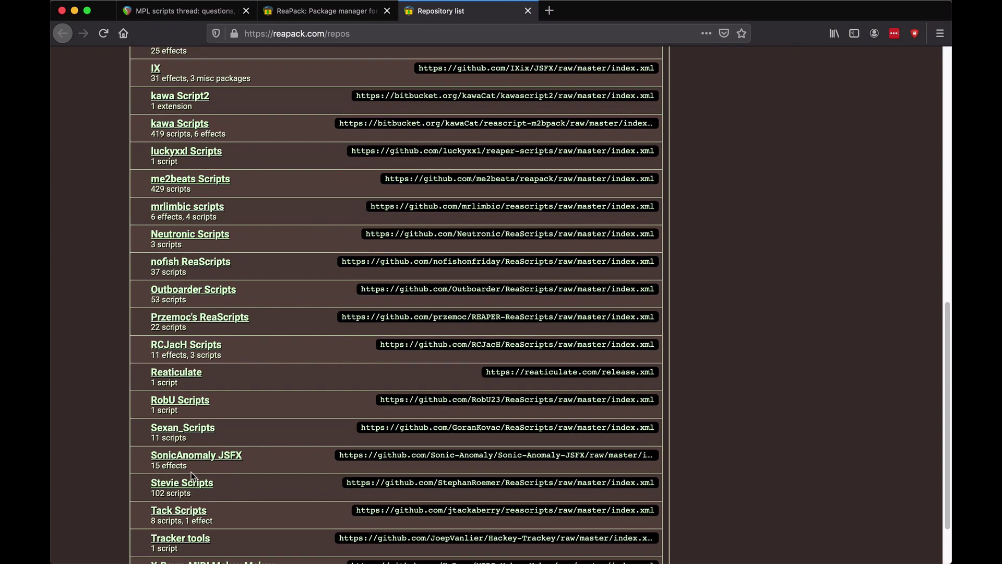
{"action": "scroll", "coordinate": [86, 280], "scroll_direction": "up", "scroll_amount": 12}
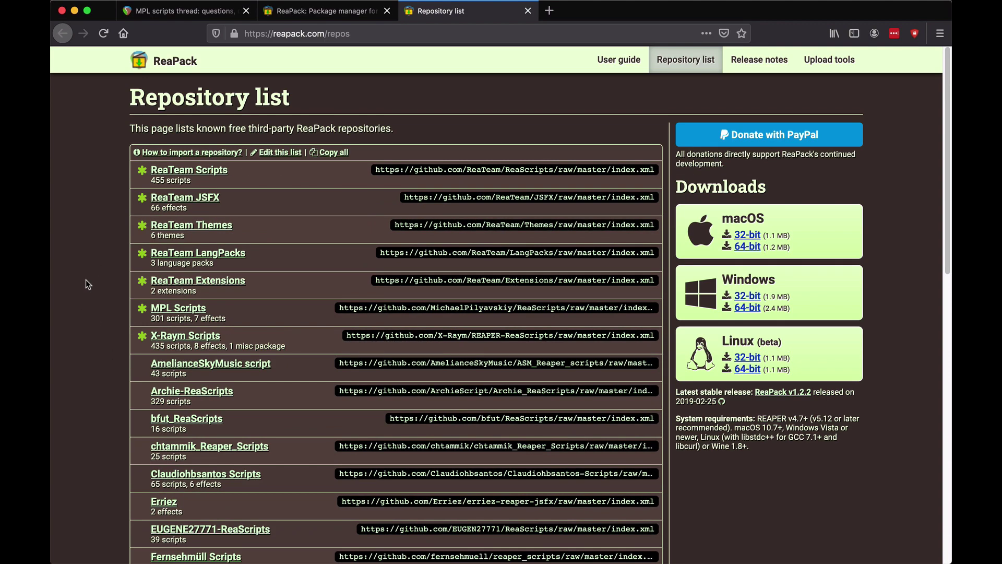
Return to the MPL scripts forum thread and clear the highlighted script list
{"action": "left_click", "coordinate": [325, 11]}
{"action": "left_click", "coordinate": [177, 14]}
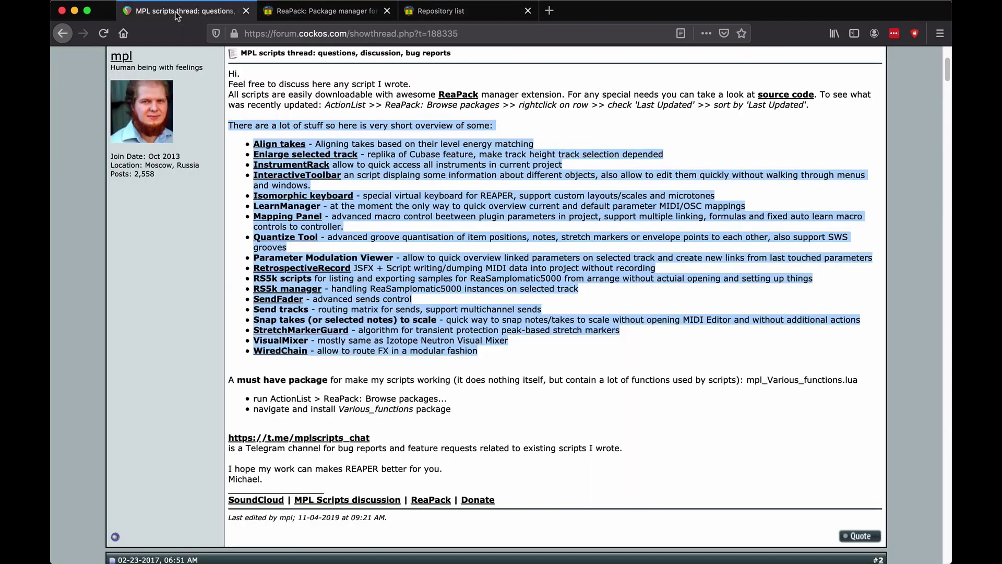
{"action": "left_click", "coordinate": [196, 371]}
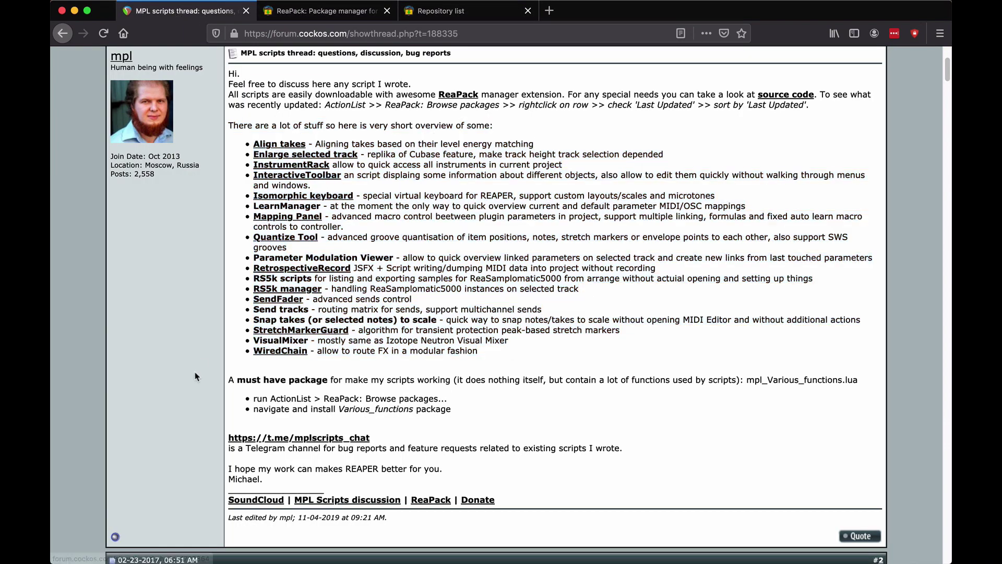
Bring REAPER forward via Mission Control, switch to the next desktop, and dismiss the clock menu
{"action": "key", "text": "ctrl+Up"}
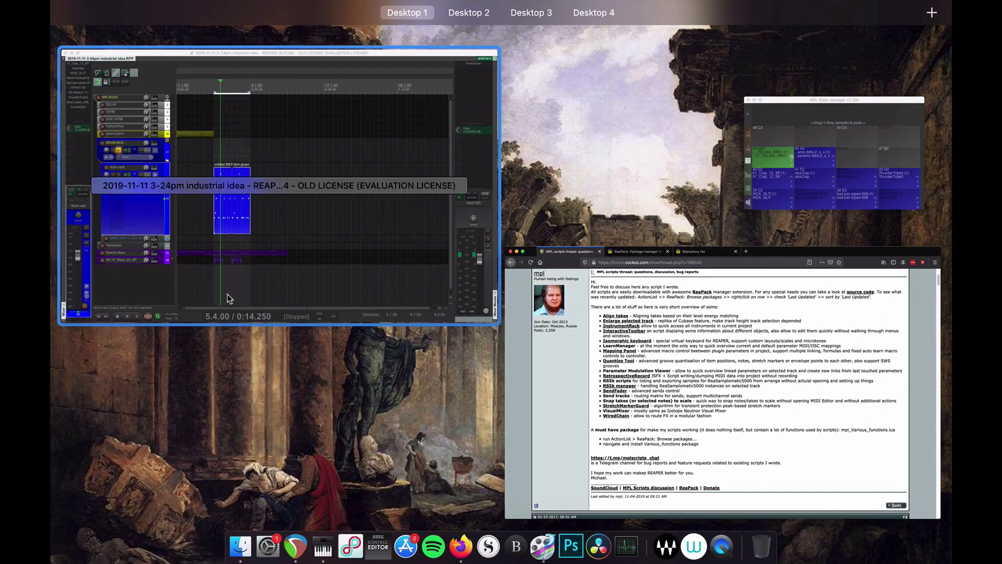
{"action": "left_click", "coordinate": [246, 260]}
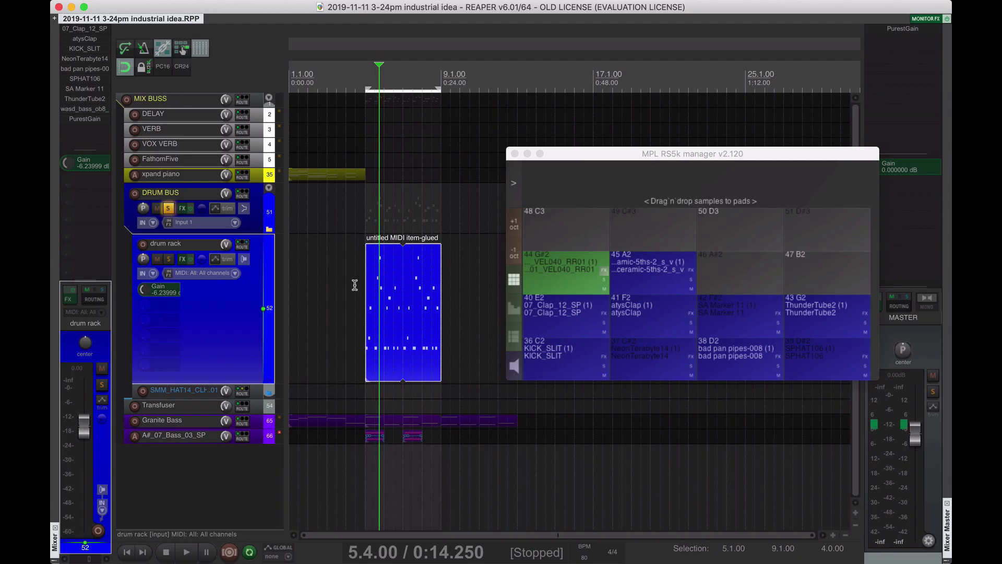
{"action": "key", "text": "ctrl+Right"}
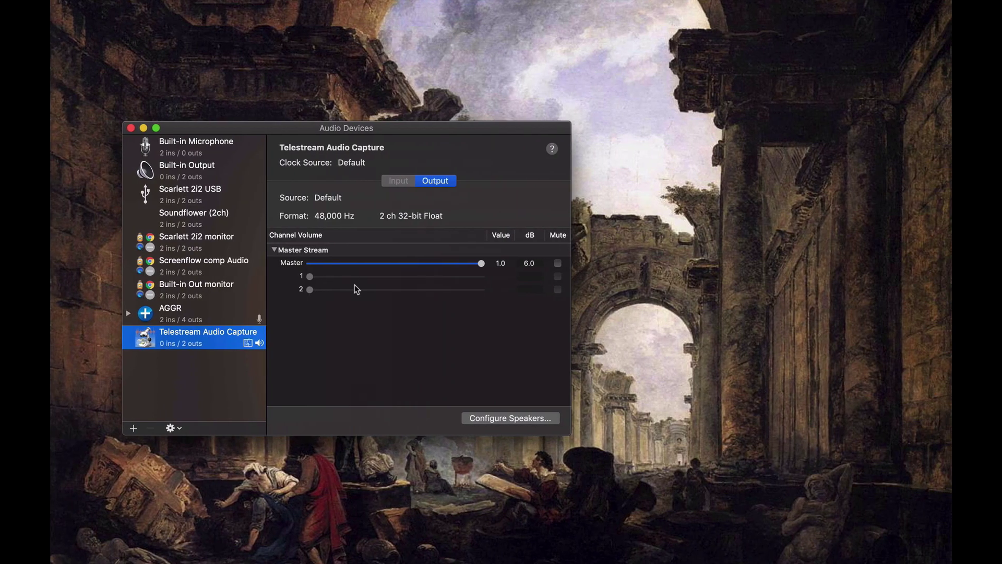
{"action": "left_click", "coordinate": [845, 6]}
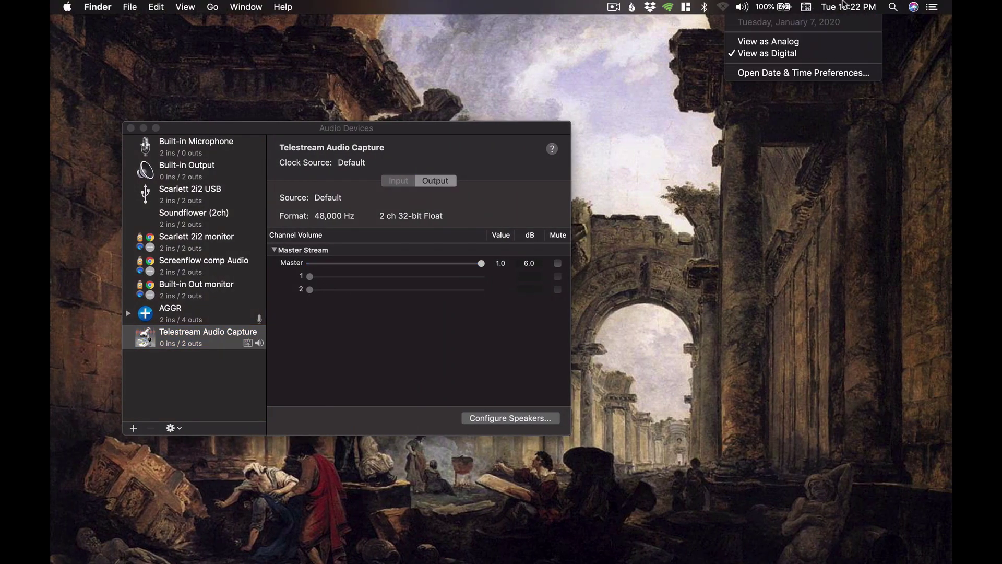
{"action": "left_click", "coordinate": [700, 250]}
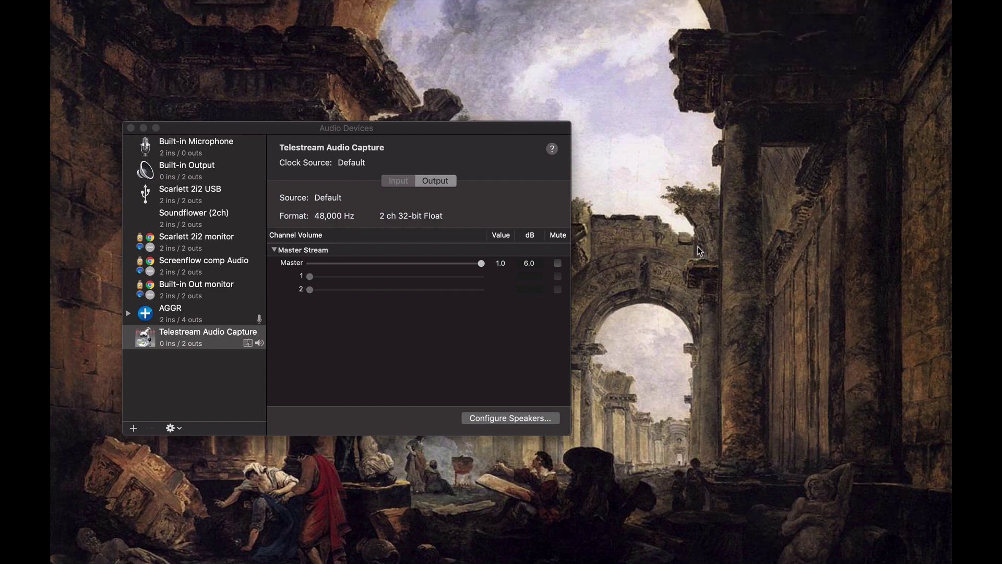